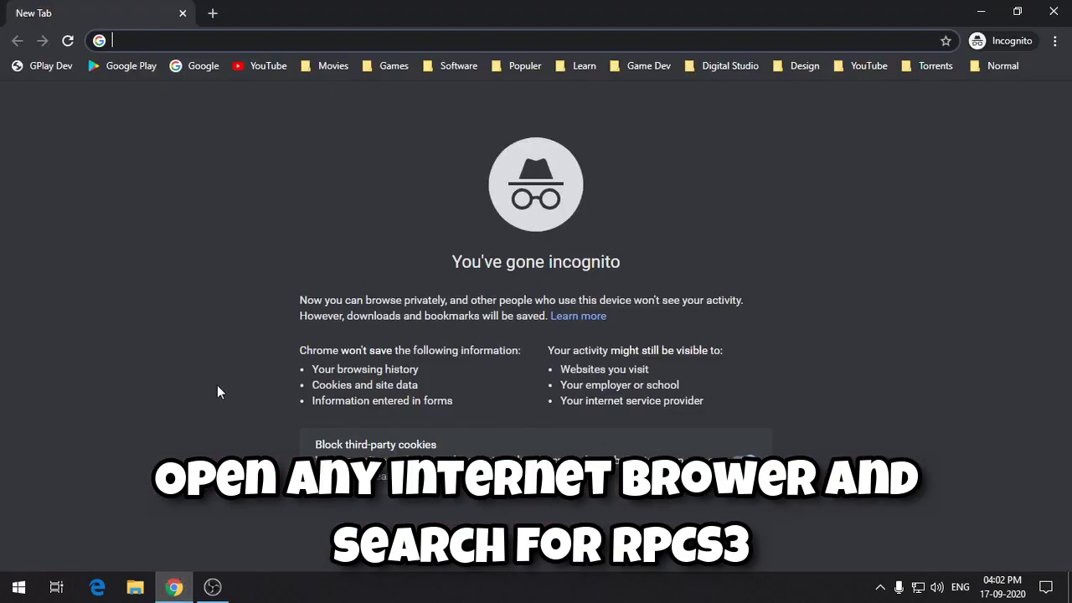
- Search the web for rpcs3 and open the download page of the official rpcs3.net site
type("rpcs3")
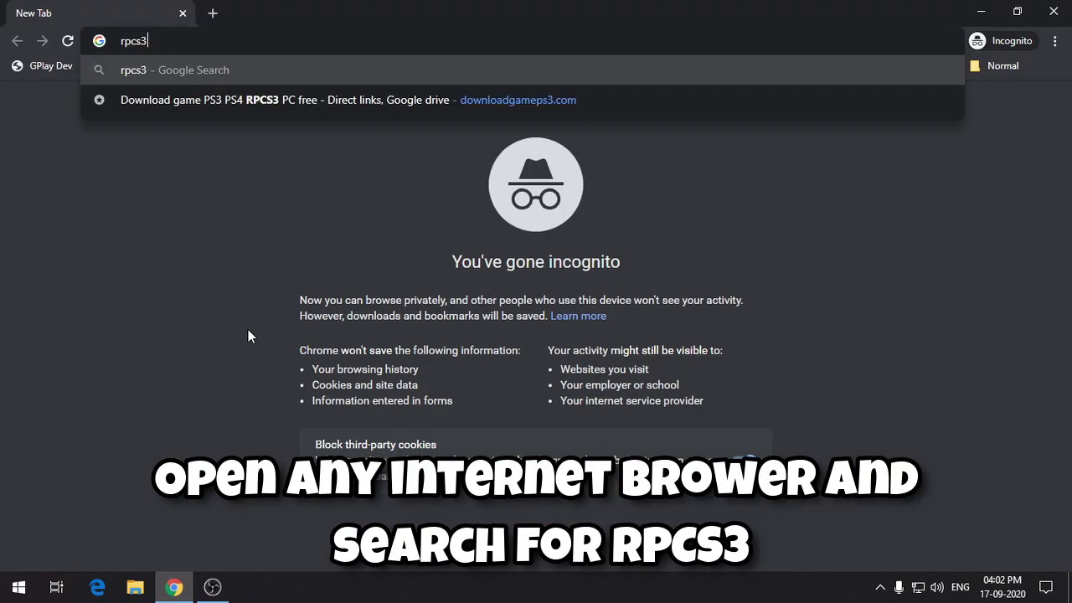
key("Return")
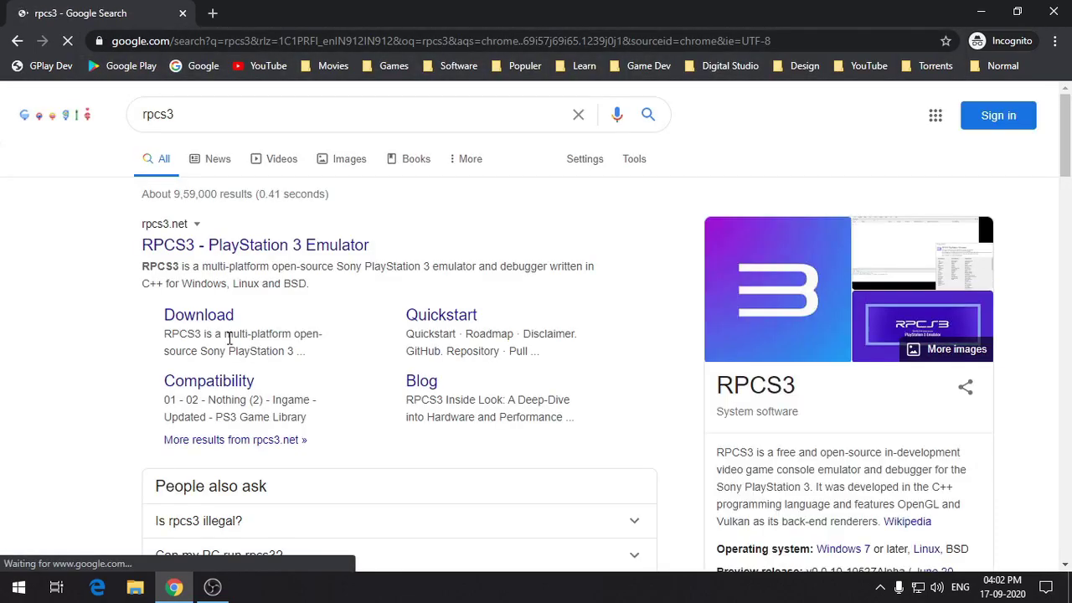
left_click(173, 250)
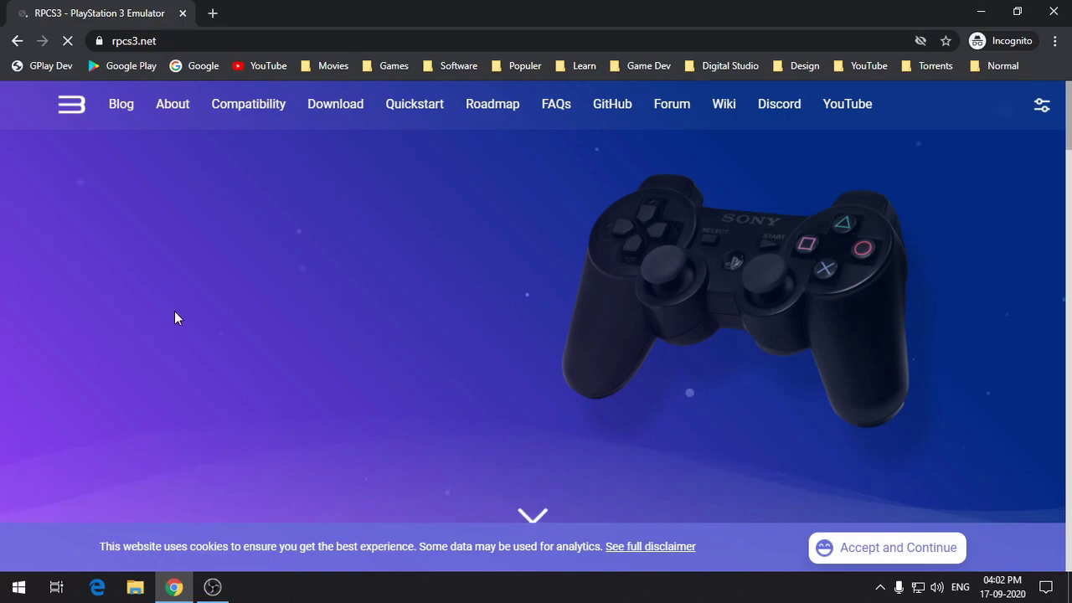
scroll(377, 388, "down", 1)
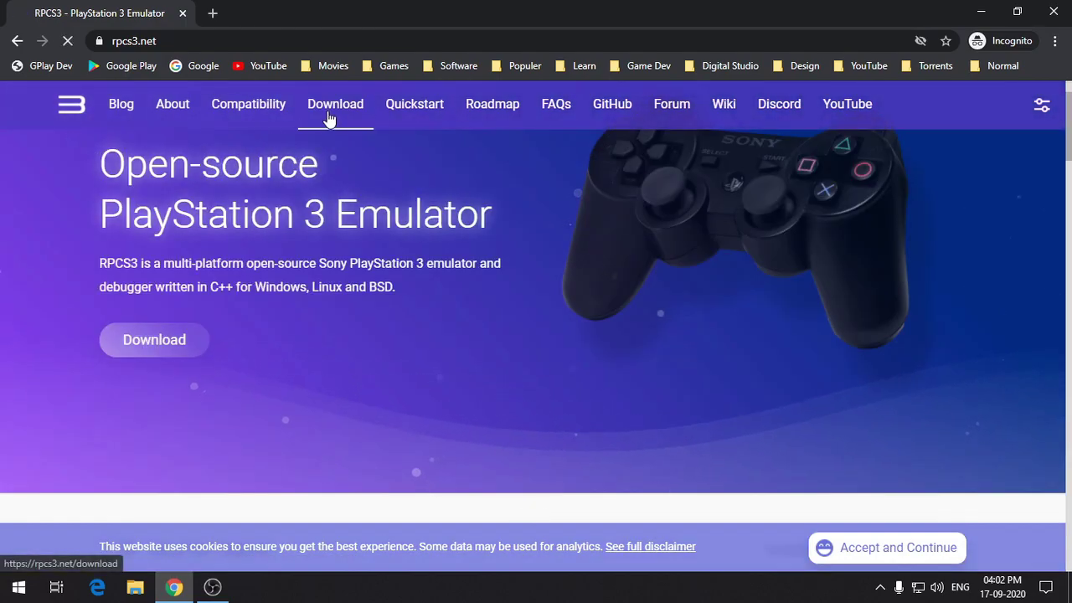
left_click(335, 106)
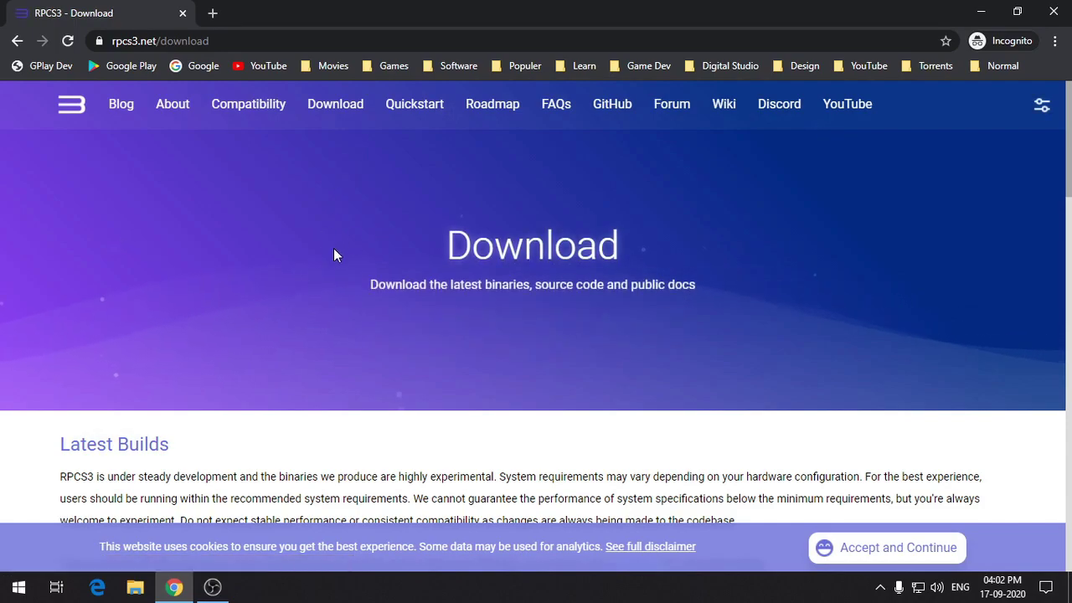
- Download the latest RPCS3 build for Windows
scroll(383, 263, "down", 2)
triple_click(98, 286)
left_click(62, 284)
left_click_drag(62, 284, 176, 288)
scroll(201, 310, "down", 1)
left_click(150, 369)
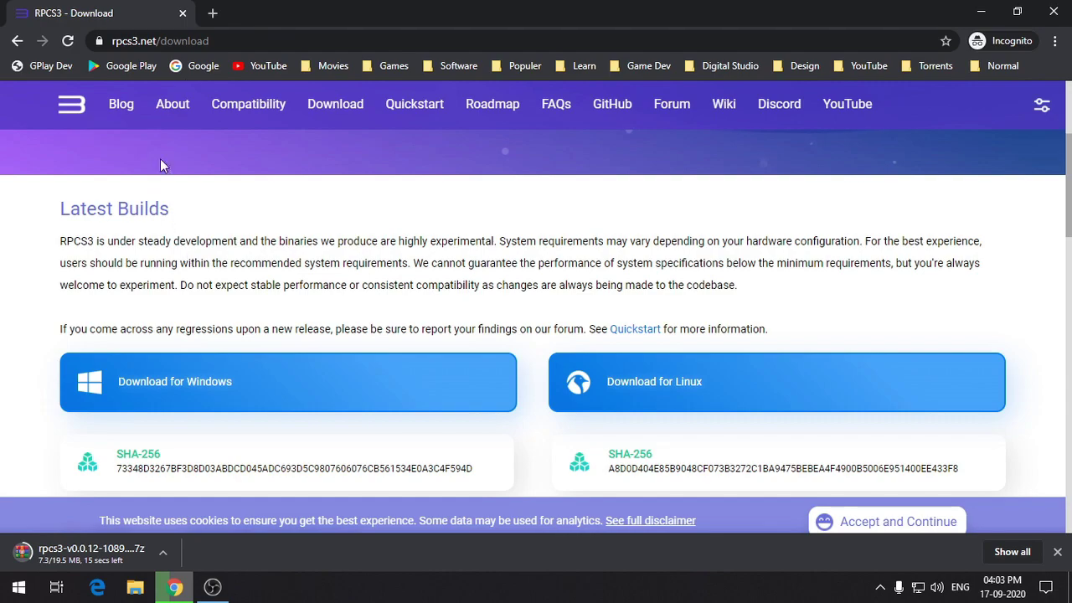
- Search for "ps3 update" in a new browser tab and open PlayStation's PS3 System Software Update page
left_click(212, 15)
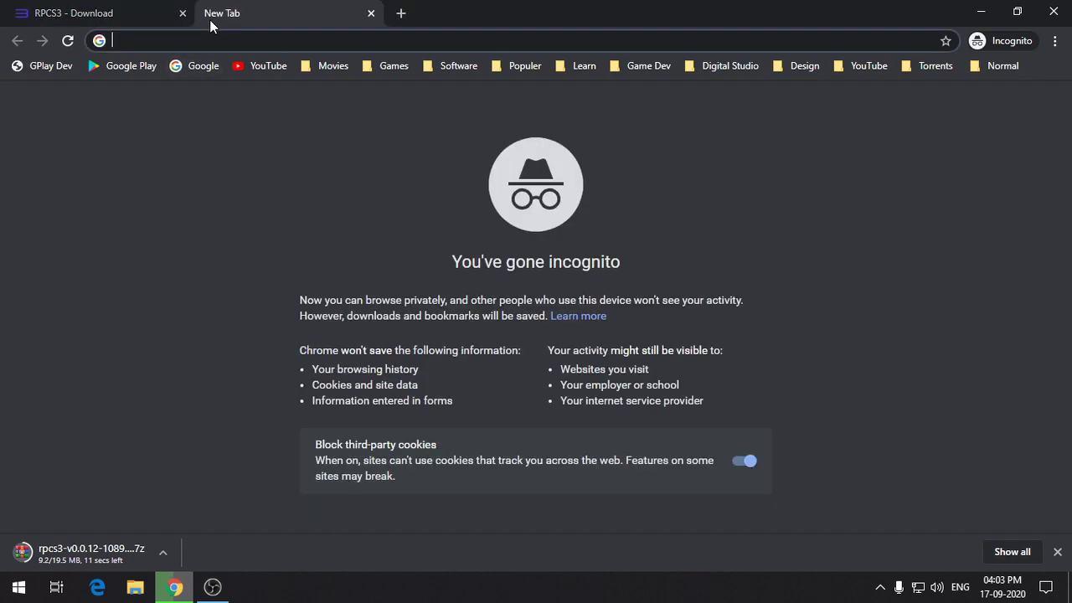
type("ps3 update")
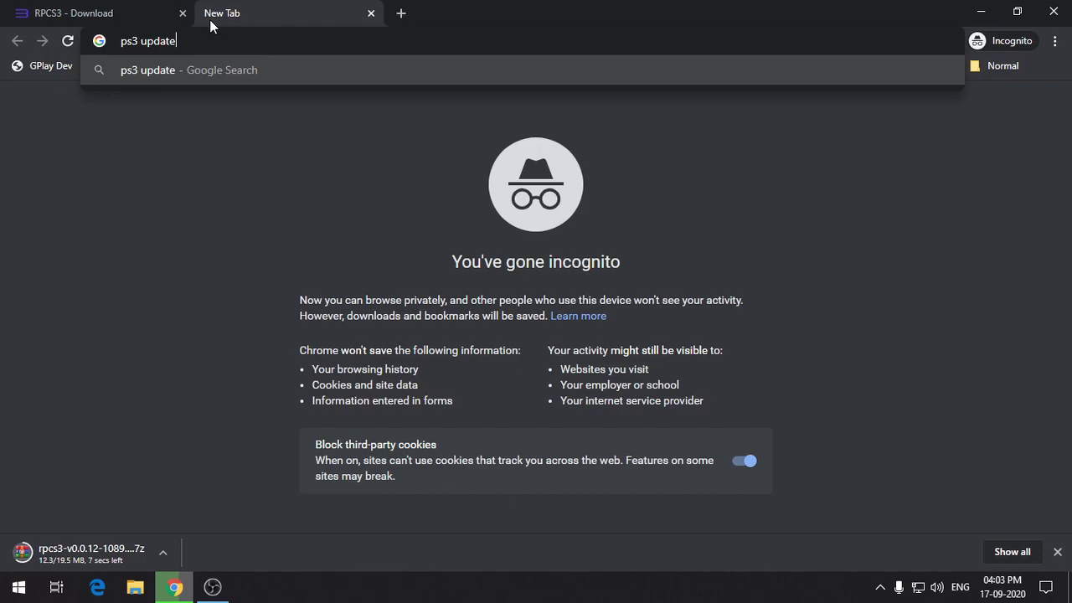
key("Return")
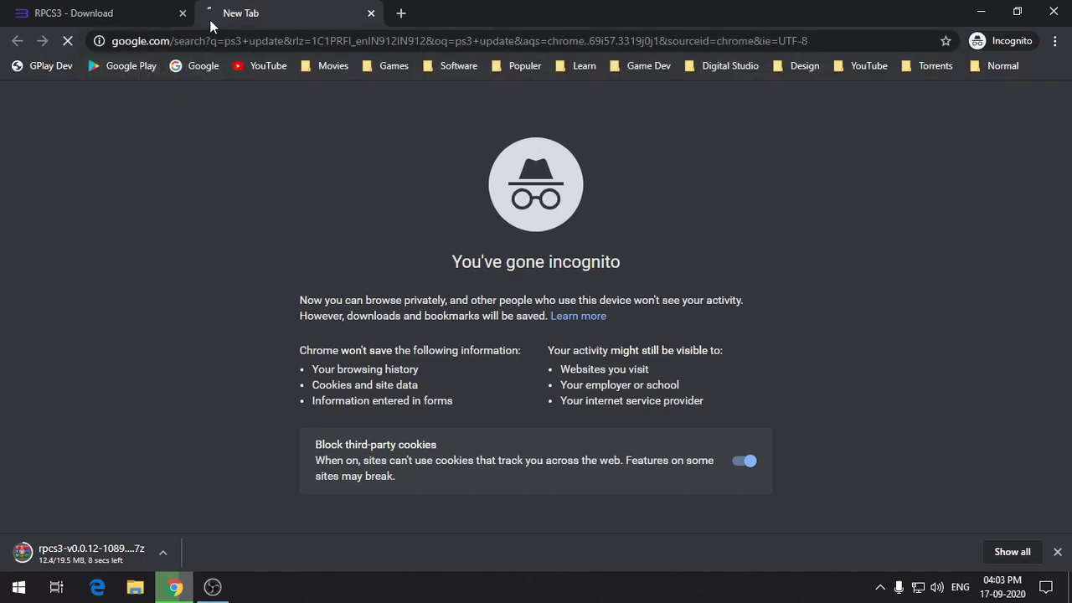
left_click(256, 250)
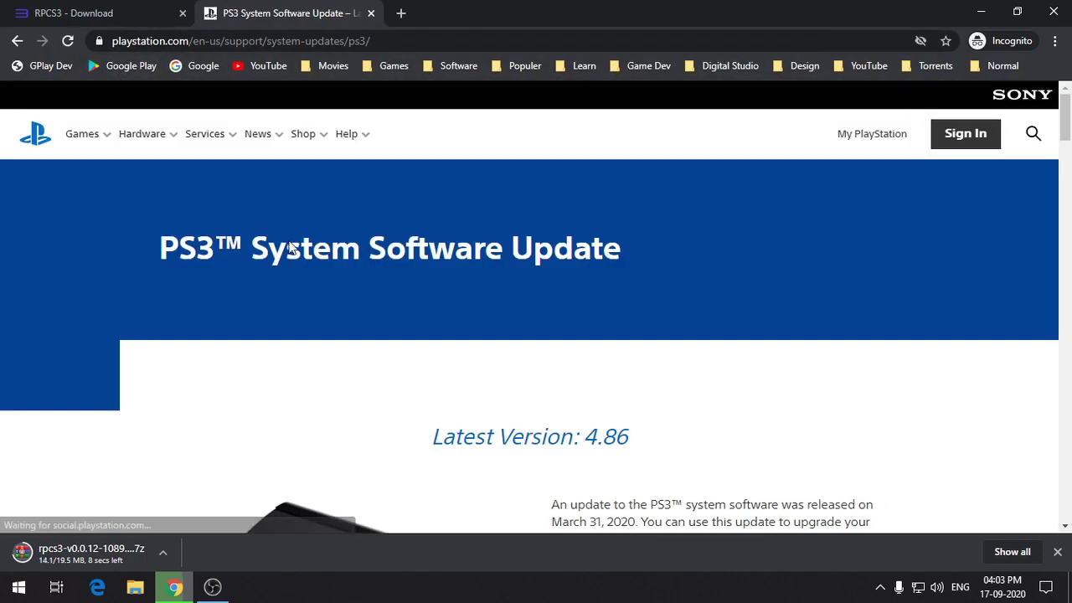
- Agree to the licence terms and download the PS3 system software version 4.86 firmware file
scroll(440, 297, "down", 1)
left_click_drag(432, 359, 646, 362)
left_click(637, 362)
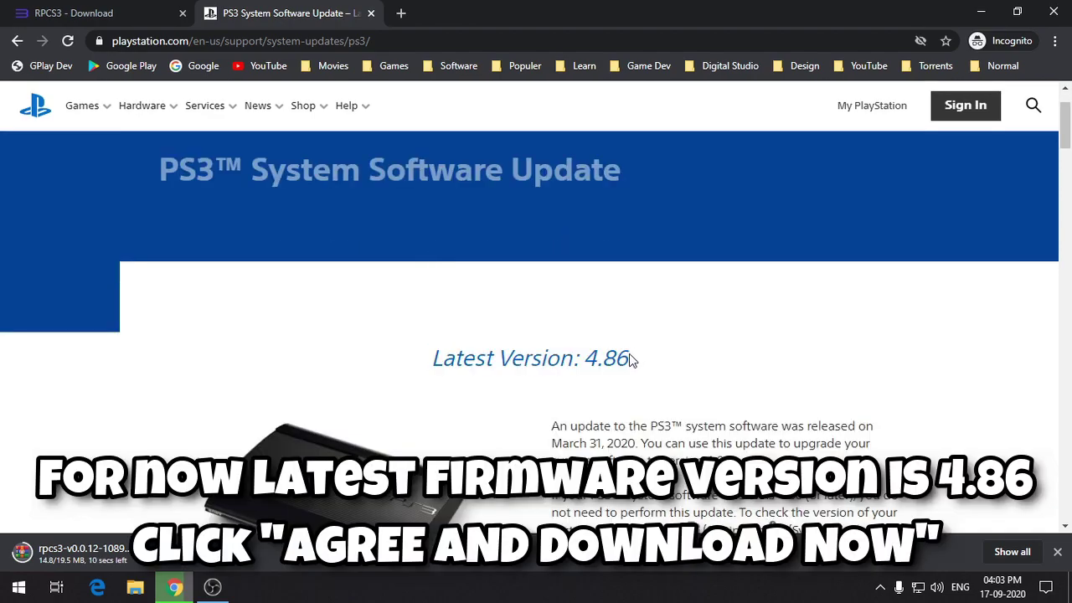
scroll(616, 432, "down", 4)
scroll(616, 438, "down", 1)
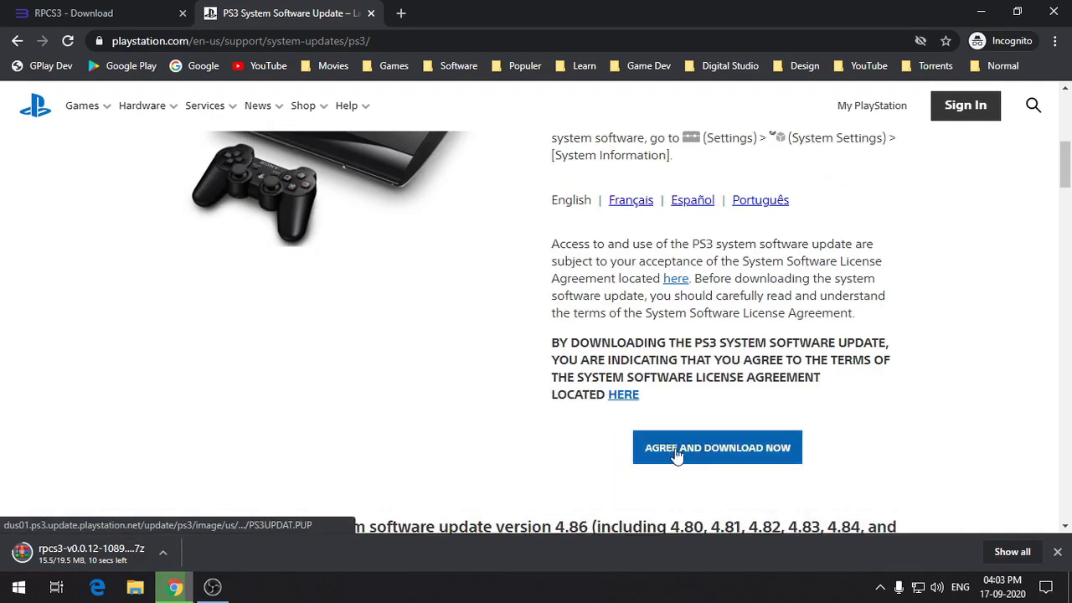
left_click(702, 453)
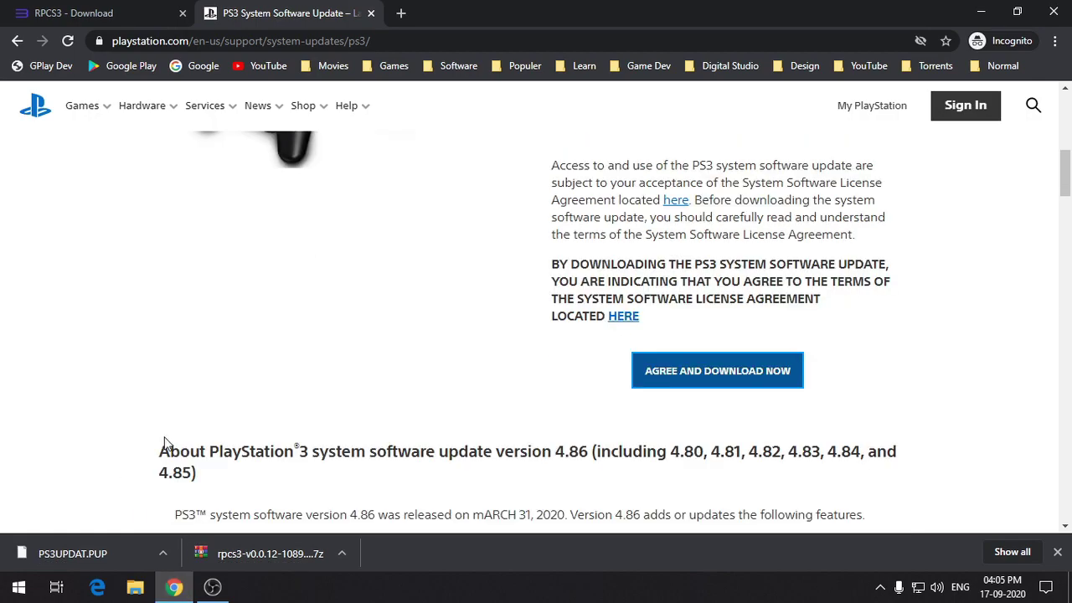
- Shrink the browser window and place the downloaded rpcs3 archive and PS3UPDAT.PUP on the desktop
double_click(566, 15)
left_click_drag(503, 497, 151, 337)
left_click_drag(375, 501, 139, 434)
left_click(169, 512)
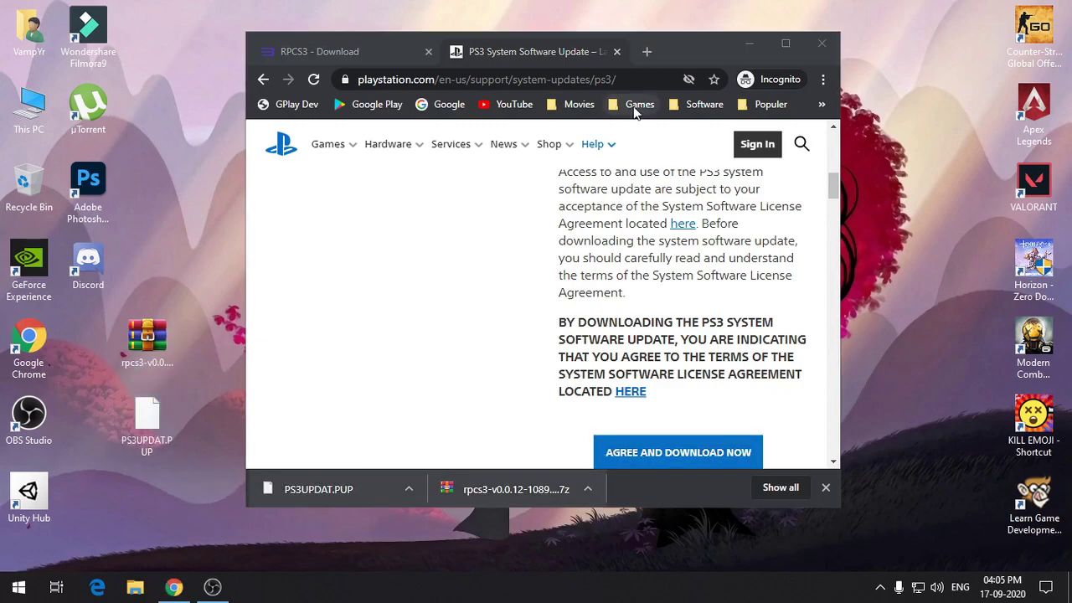
- Minimize the browser and move the rpcs3 archive and PS3UPDAT.PUP to the middle of the desktop
left_click(750, 43)
left_click_drag(148, 340, 526, 266)
left_click_drag(148, 419, 607, 443)
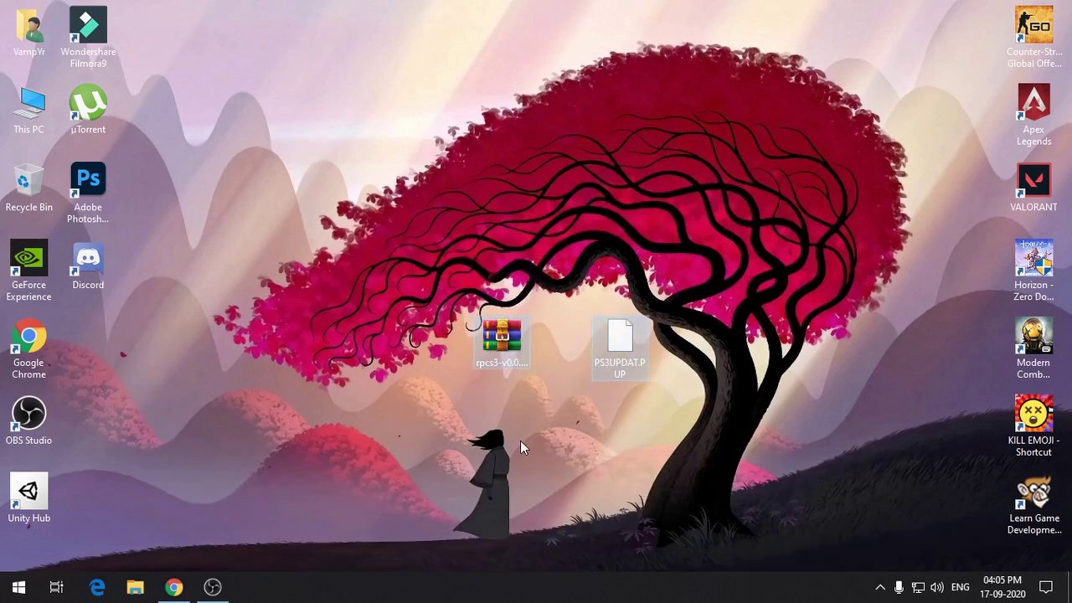
- Extract the rpcs3 archive into its own folder and position that folder beside the archive on the desktop
right_click(493, 358)
left_click(553, 266)
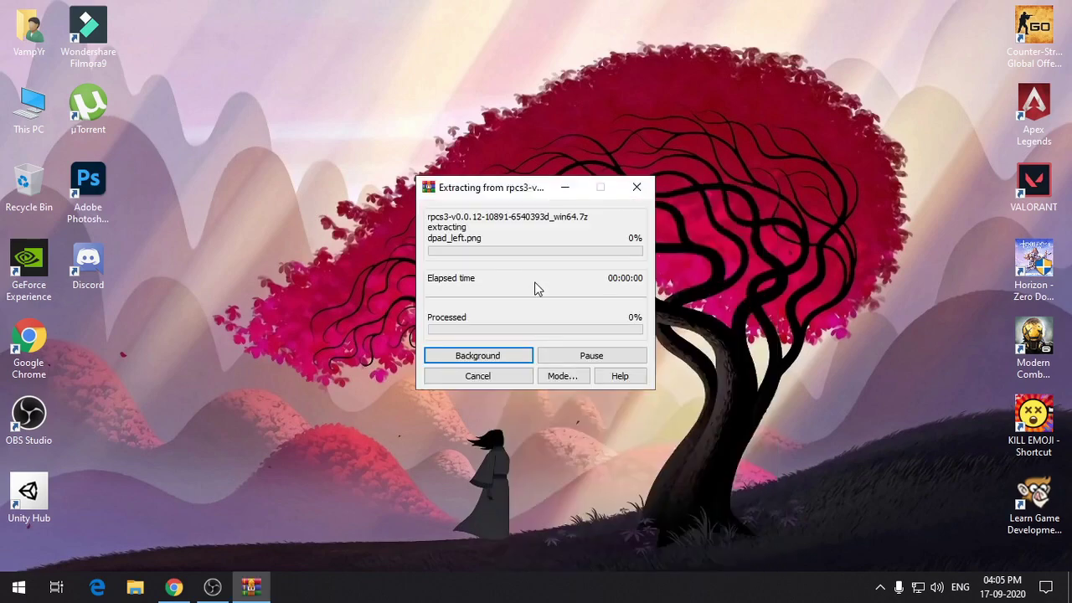
left_click(499, 360)
left_click_drag(88, 348, 553, 344)
left_click_drag(598, 486, 505, 341)
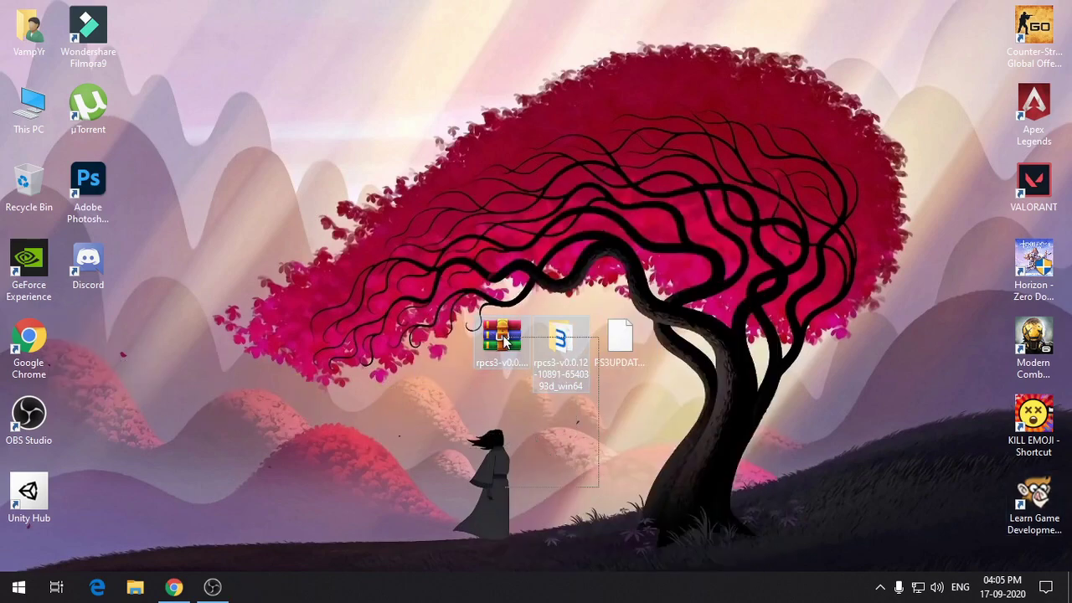
- Launch rpcs3 from the extracted folder and pass the welcome dialog, marking the Quickstart guide as read and choosing not to show it again
double_click(589, 366)
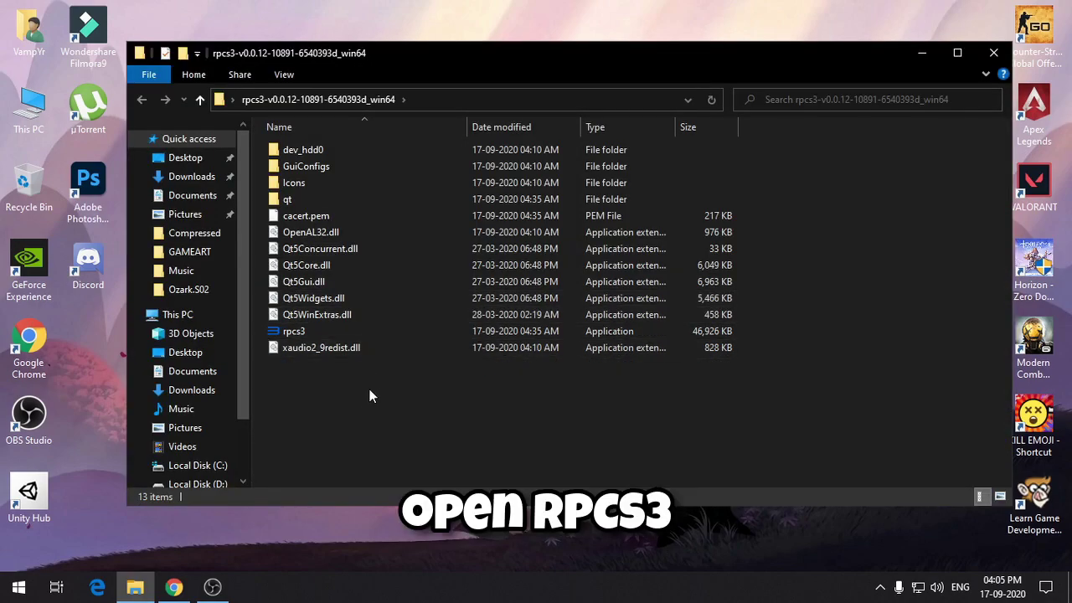
double_click(296, 331)
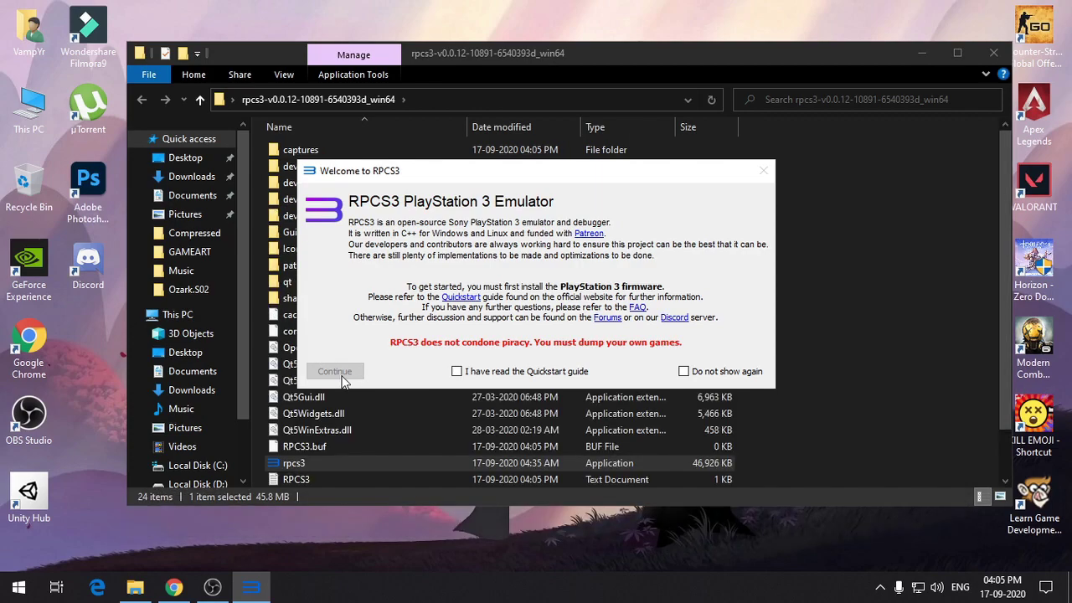
left_click(456, 371)
left_click(684, 371)
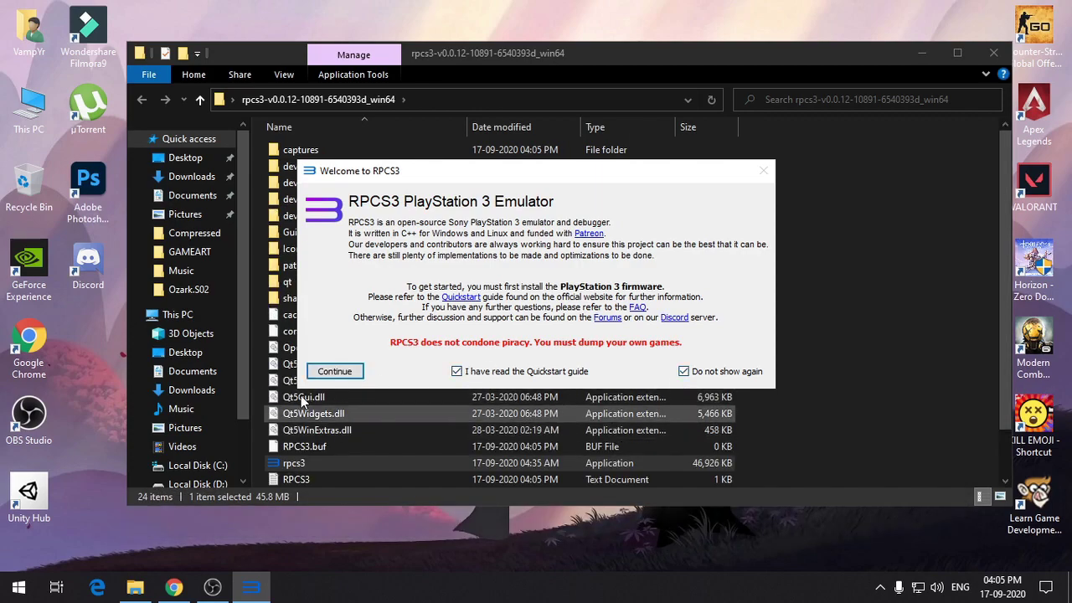
left_click(322, 373)
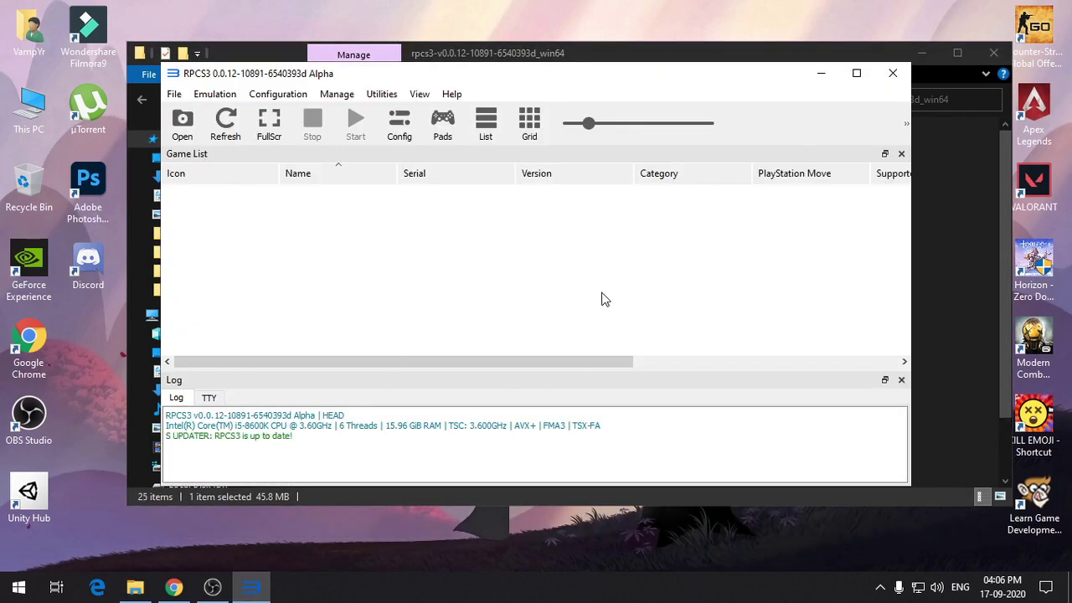
- Install the PS3 firmware in RPCS3 from PS3UPDAT.PUP on the desktop
left_click(174, 94)
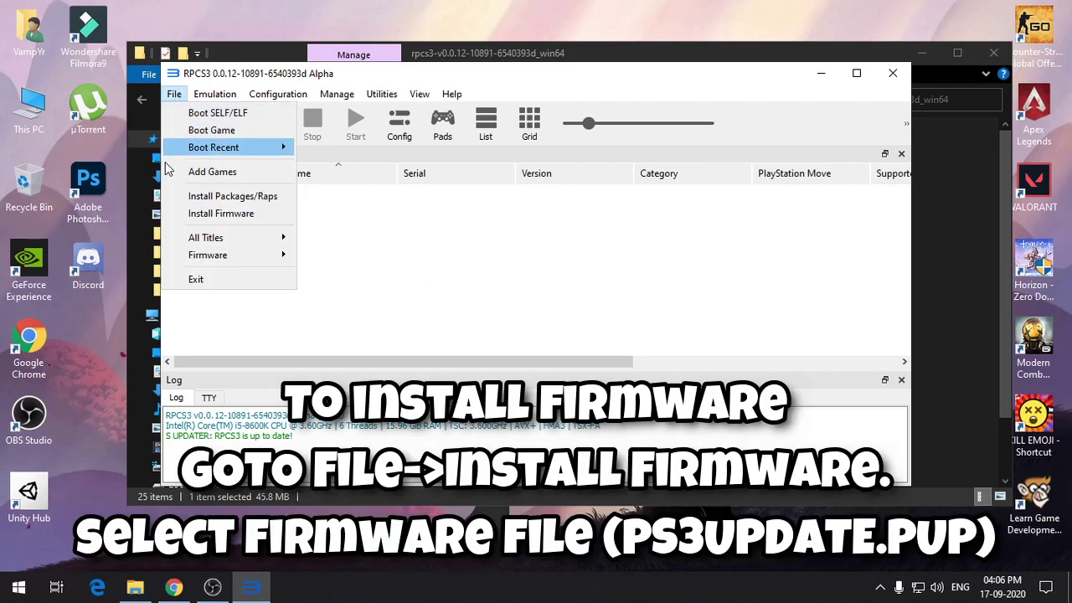
left_click(239, 214)
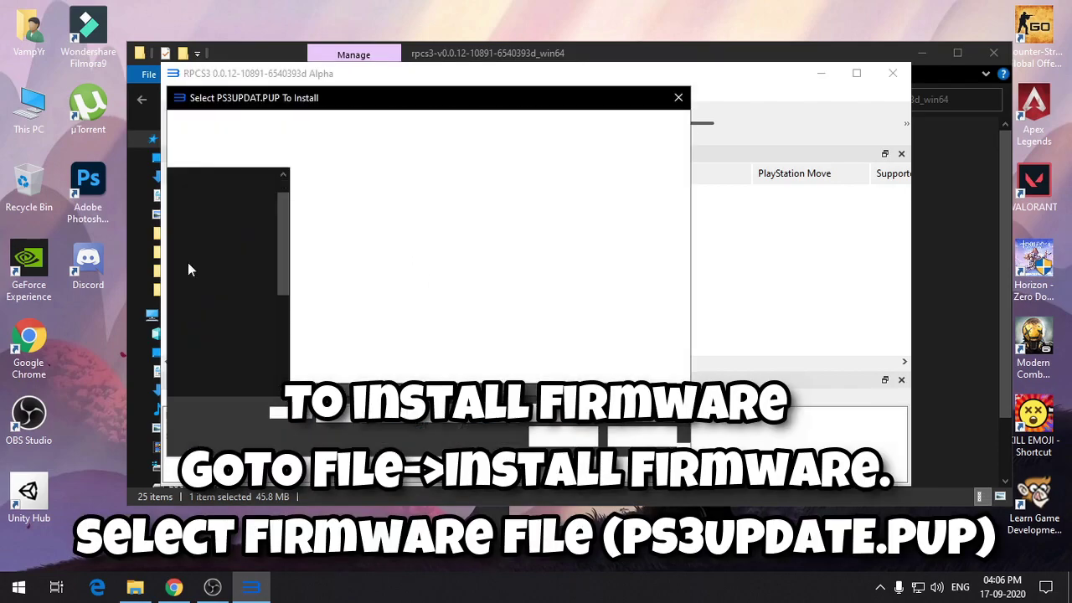
left_click(222, 176)
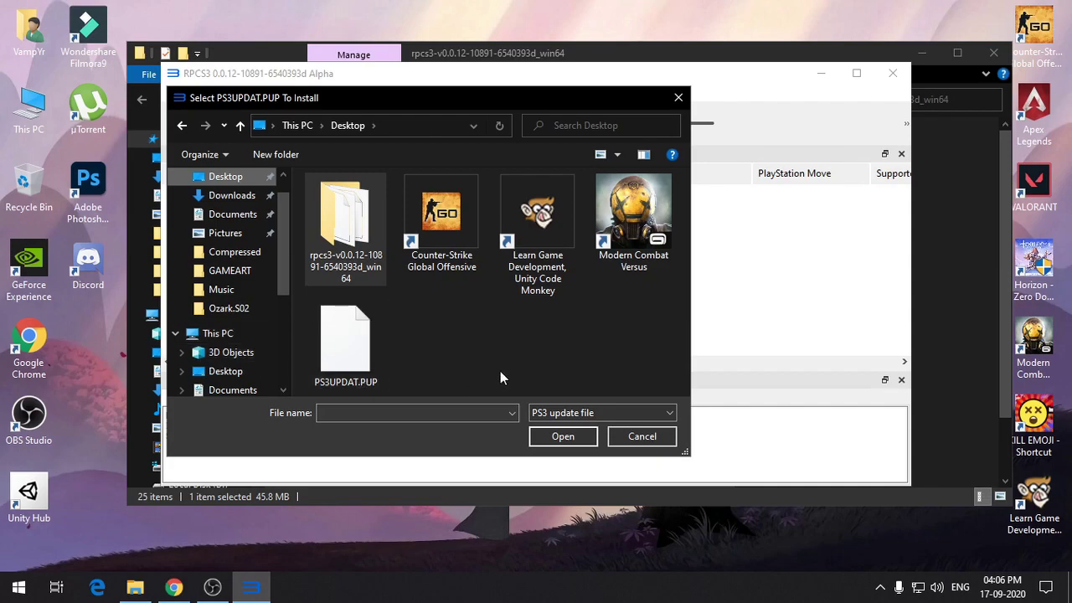
left_click(350, 362)
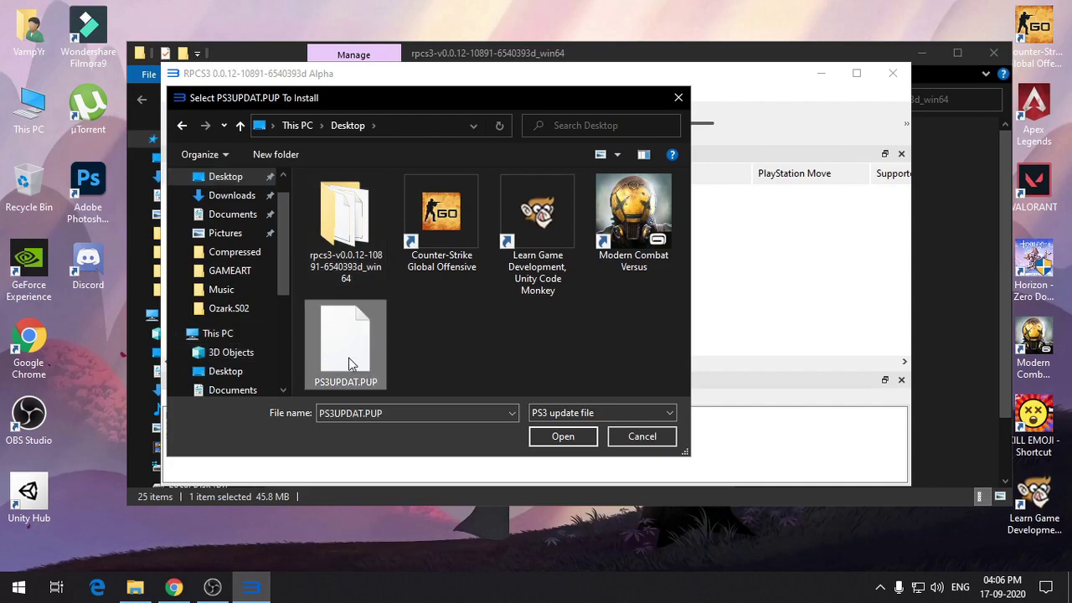
left_click(563, 436)
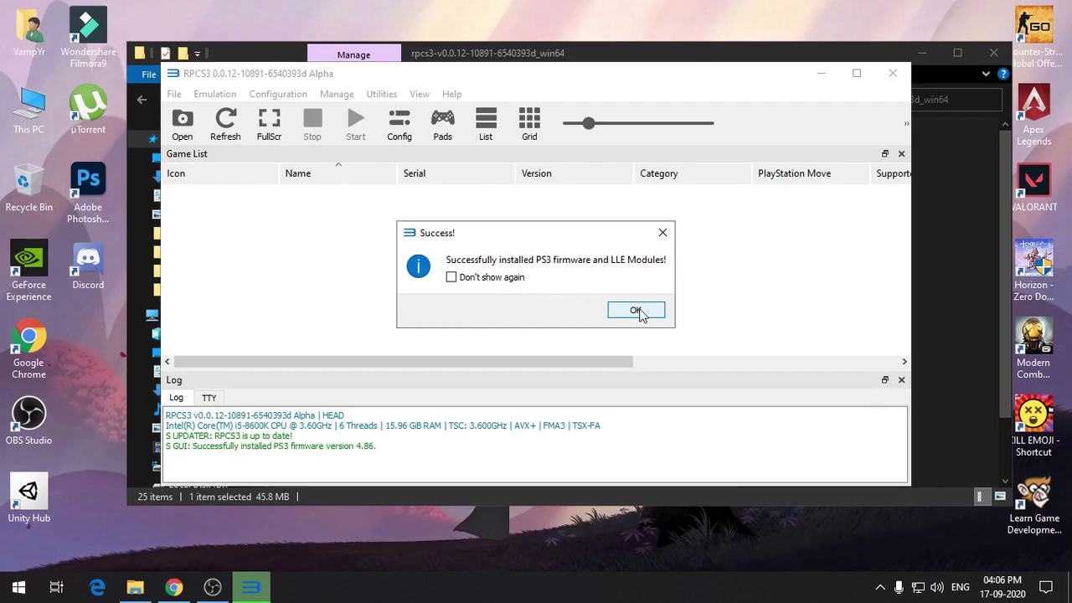
left_click(636, 311)
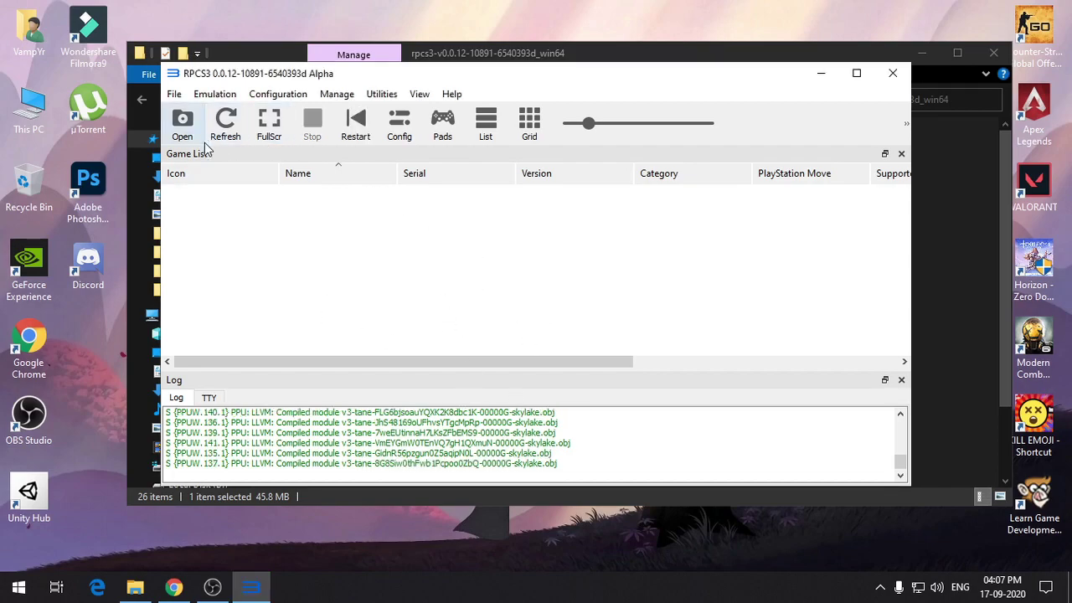
- Add the "God of War 3 [BCUS98111]" folder from Games > Playstation 3 > God Of War 3 on drive E: to the RPCS3 game list
left_click(923, 55)
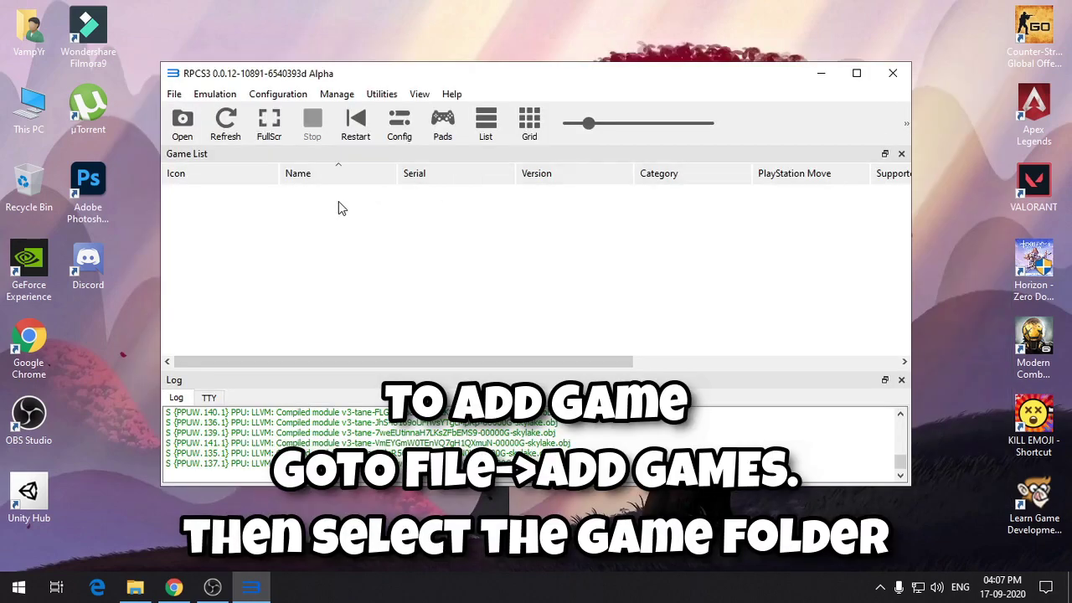
left_click(176, 95)
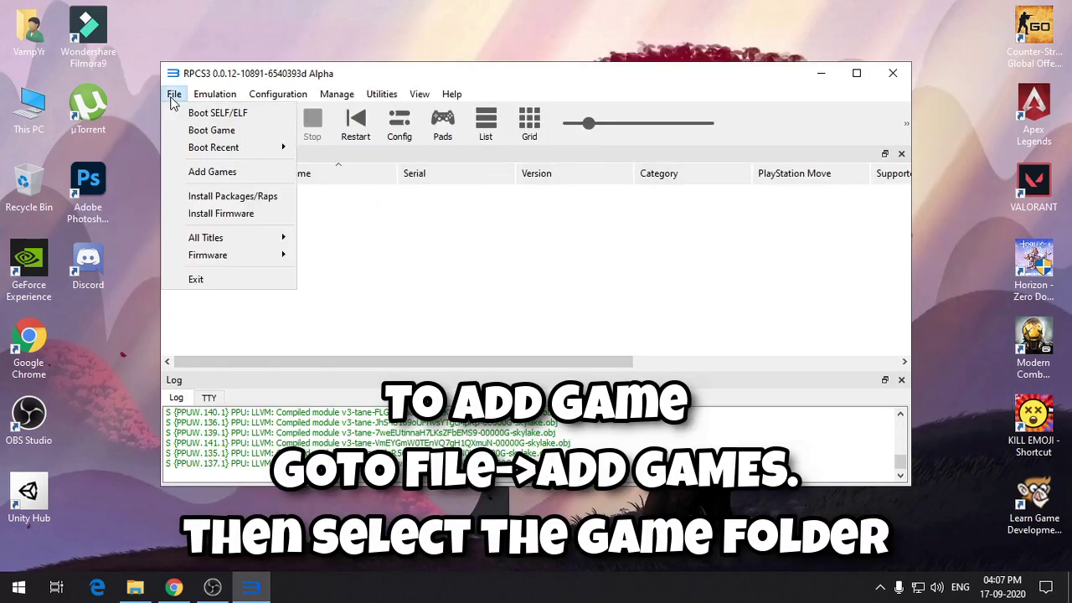
left_click(201, 179)
scroll(284, 301, "down", 1)
left_click_drag(284, 301, 277, 358)
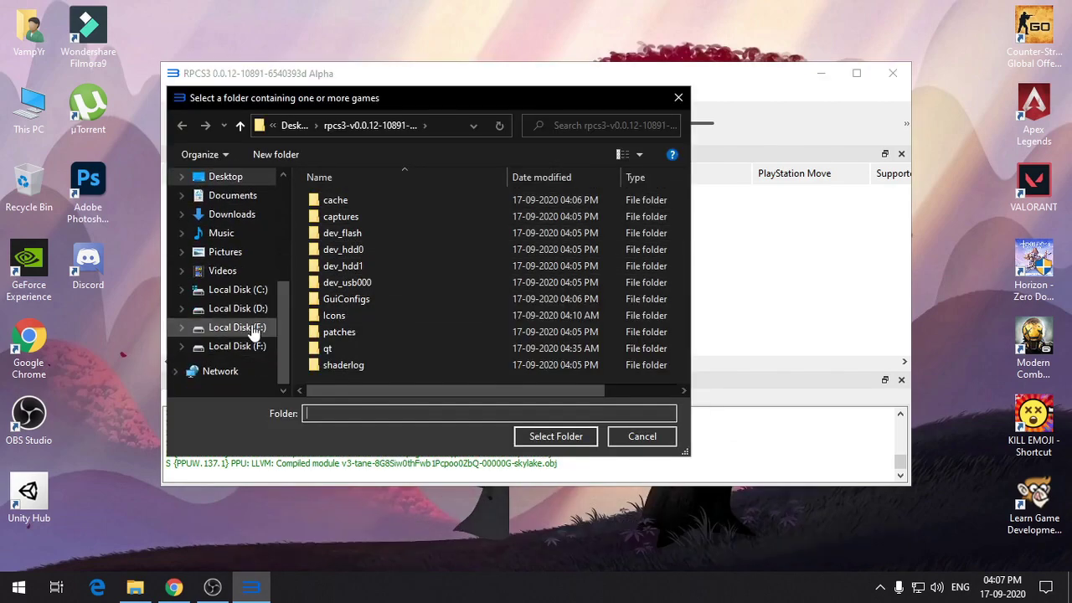
left_click(253, 331)
double_click(340, 202)
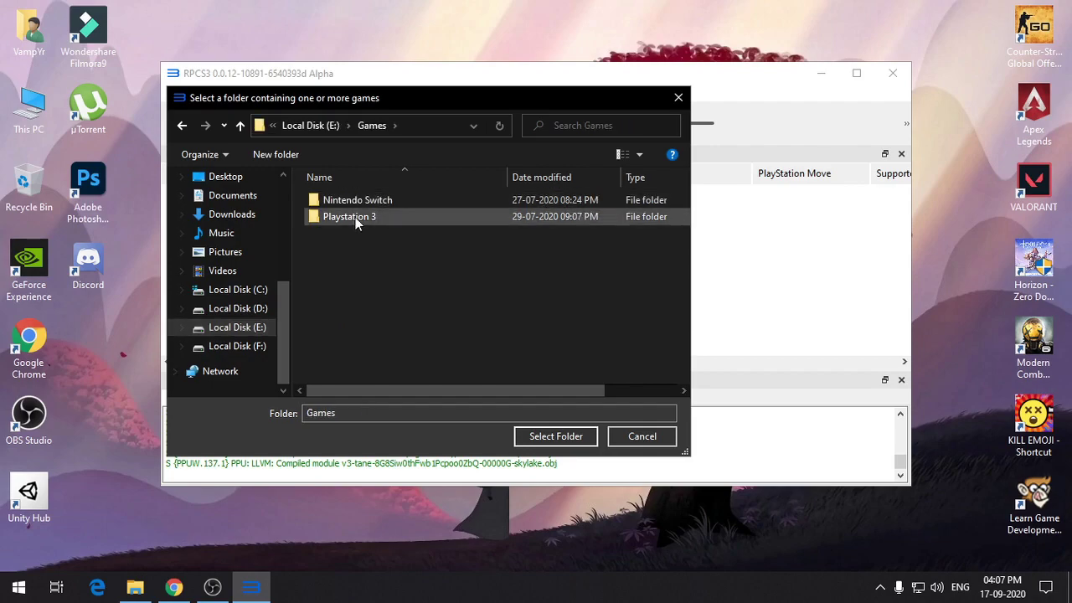
double_click(356, 217)
double_click(346, 202)
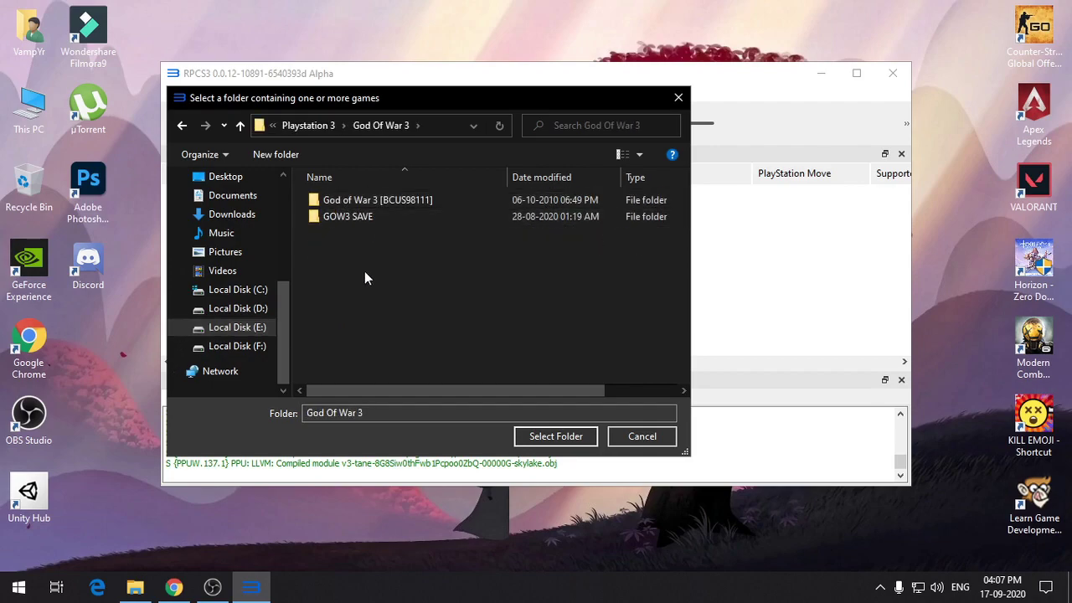
double_click(378, 204)
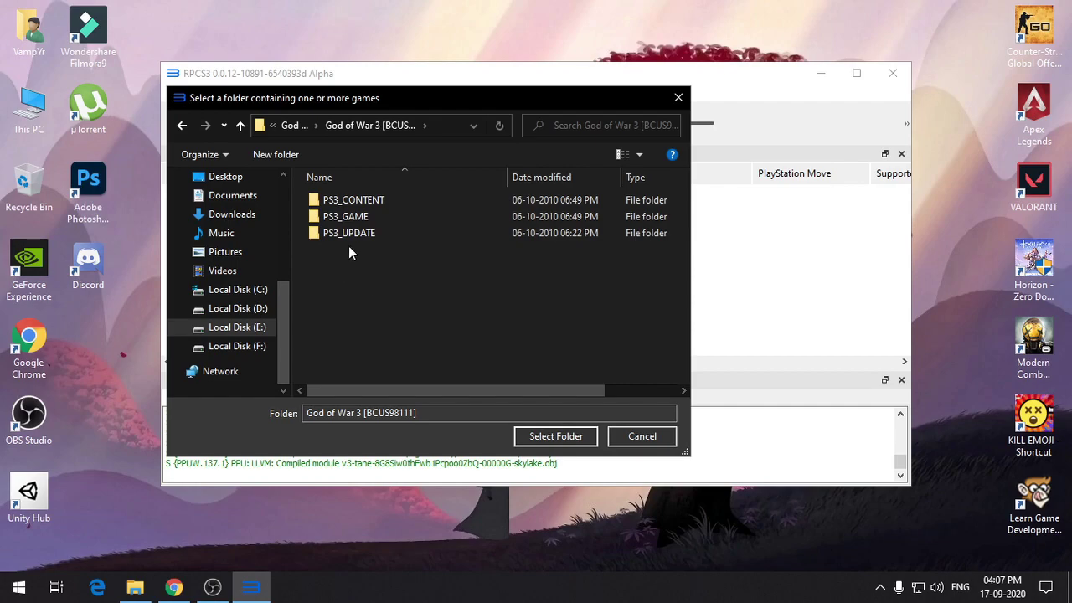
left_click(182, 126)
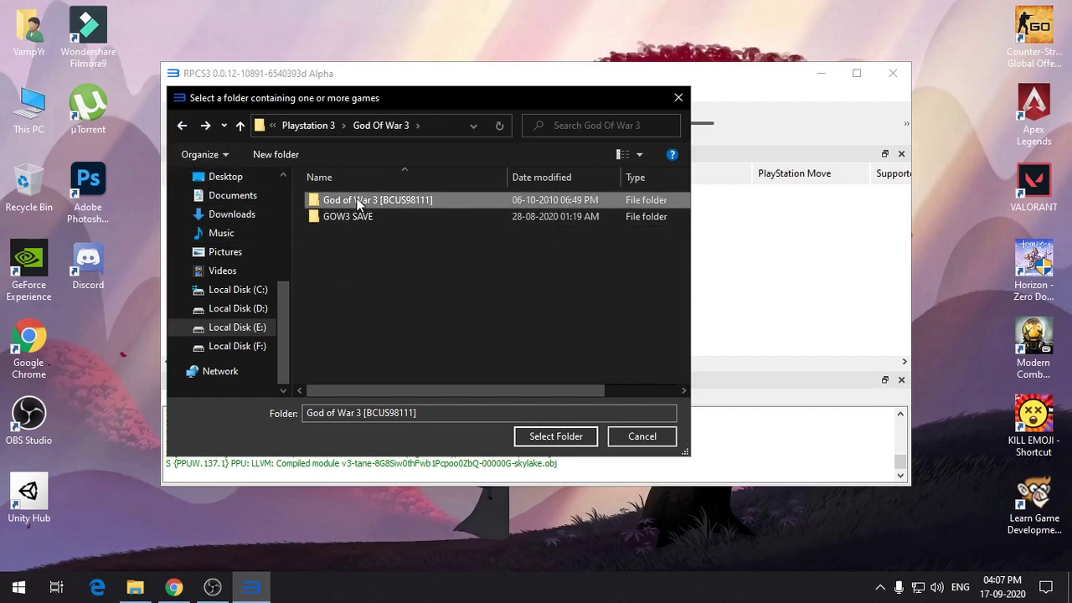
left_click(552, 439)
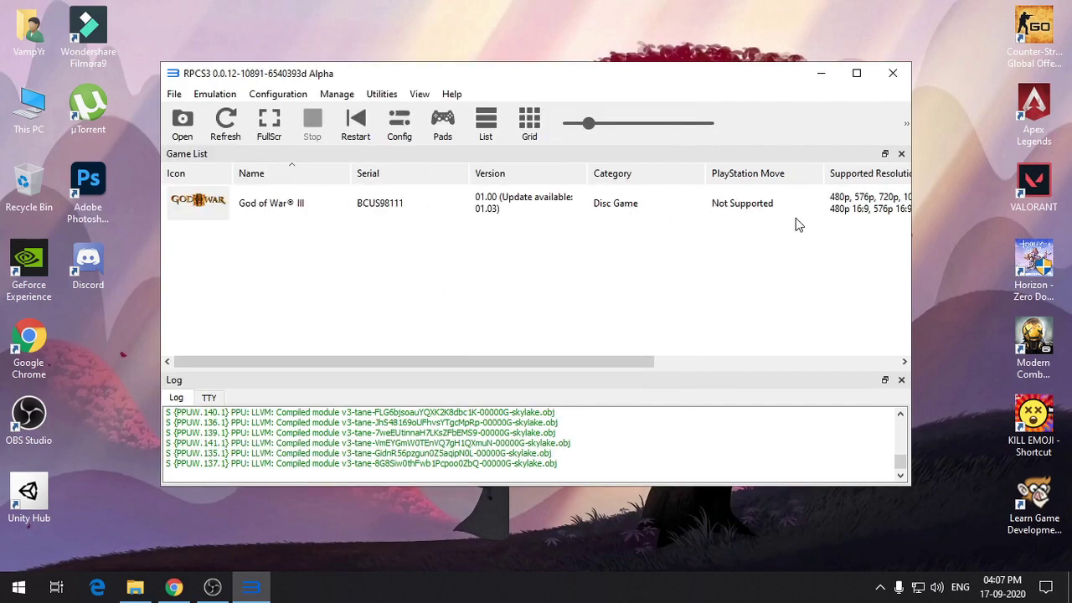
- Download the latest game patches in the Patch Manager and dismiss the completion notice
left_click(249, 211)
left_click(381, 274)
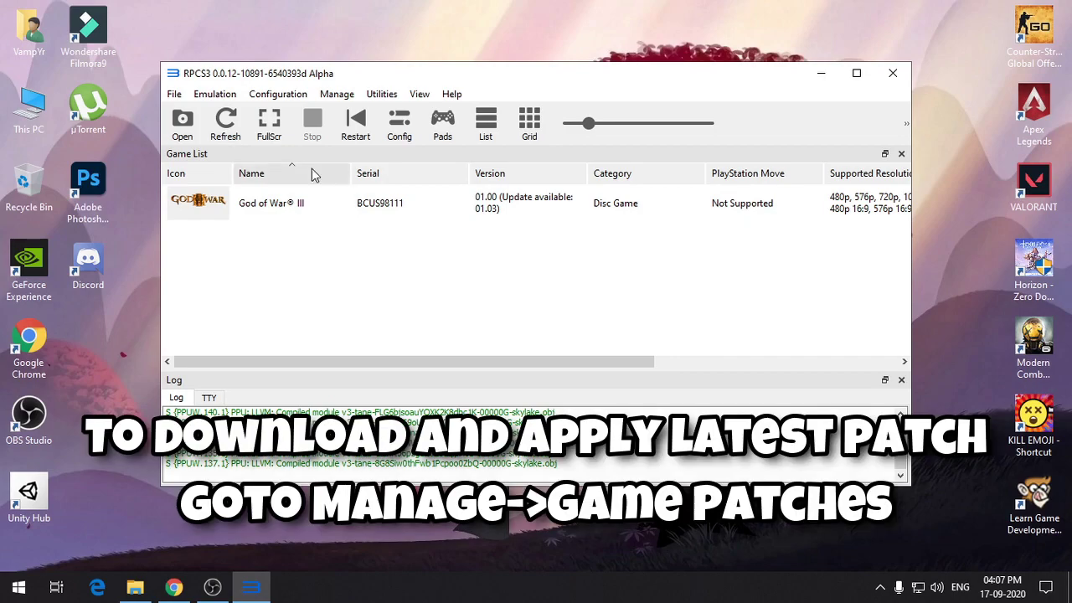
left_click(340, 98)
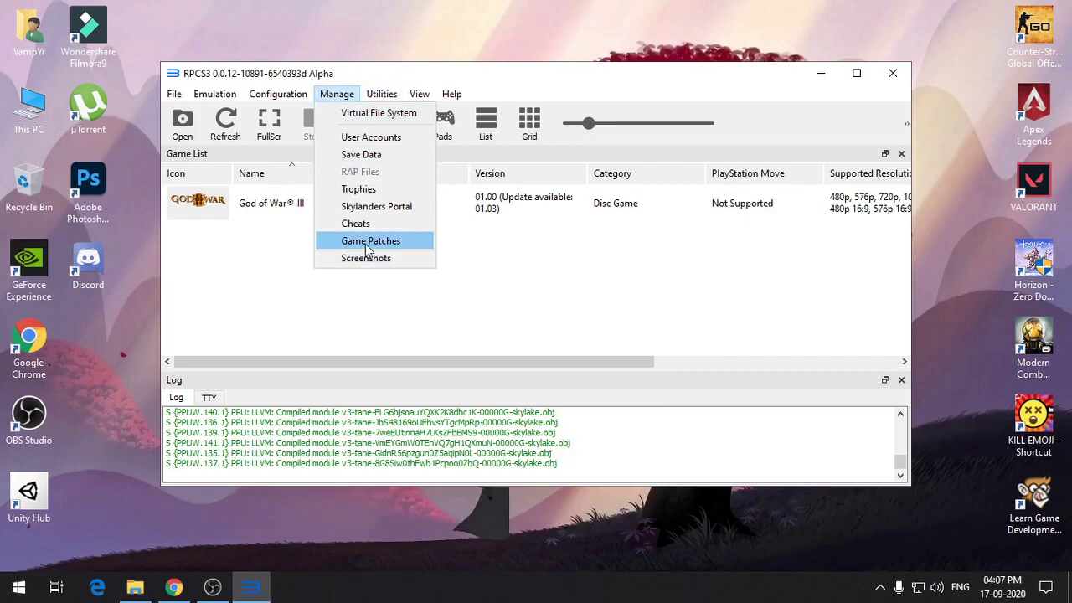
left_click(371, 242)
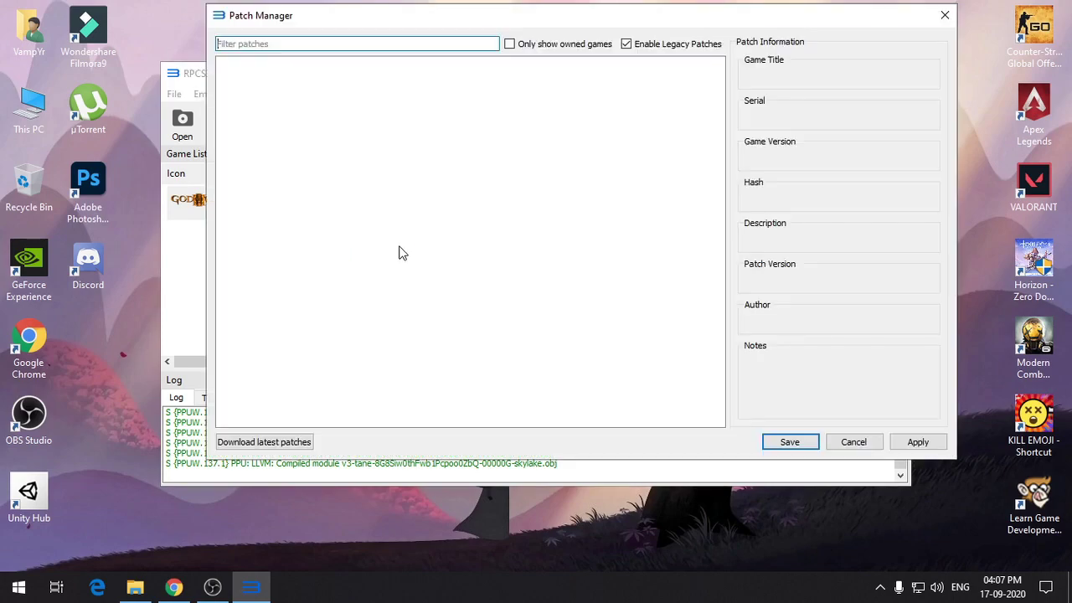
left_click(262, 444)
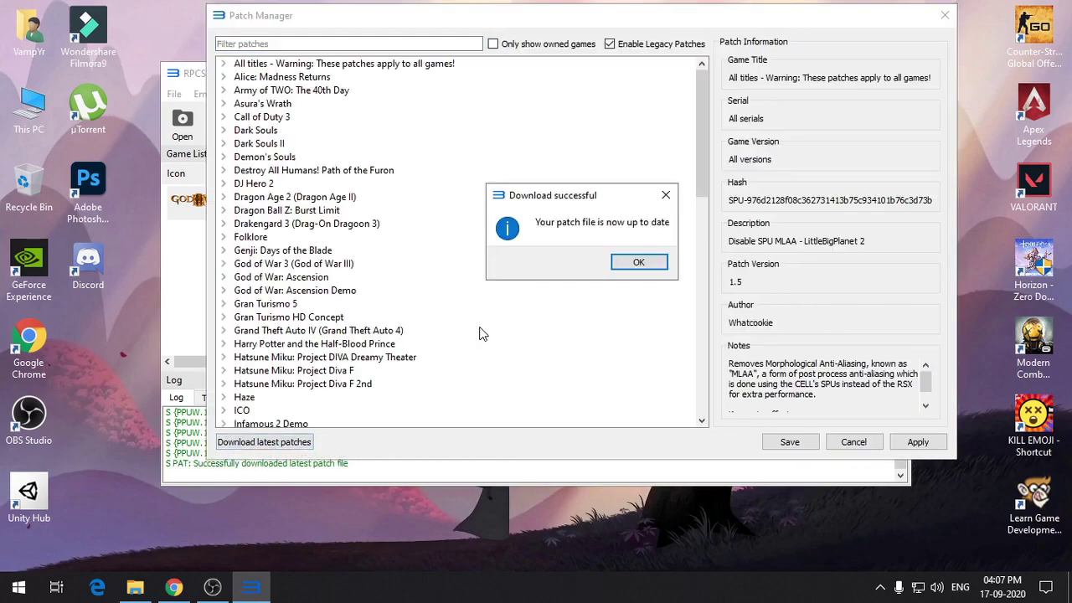
left_click(650, 263)
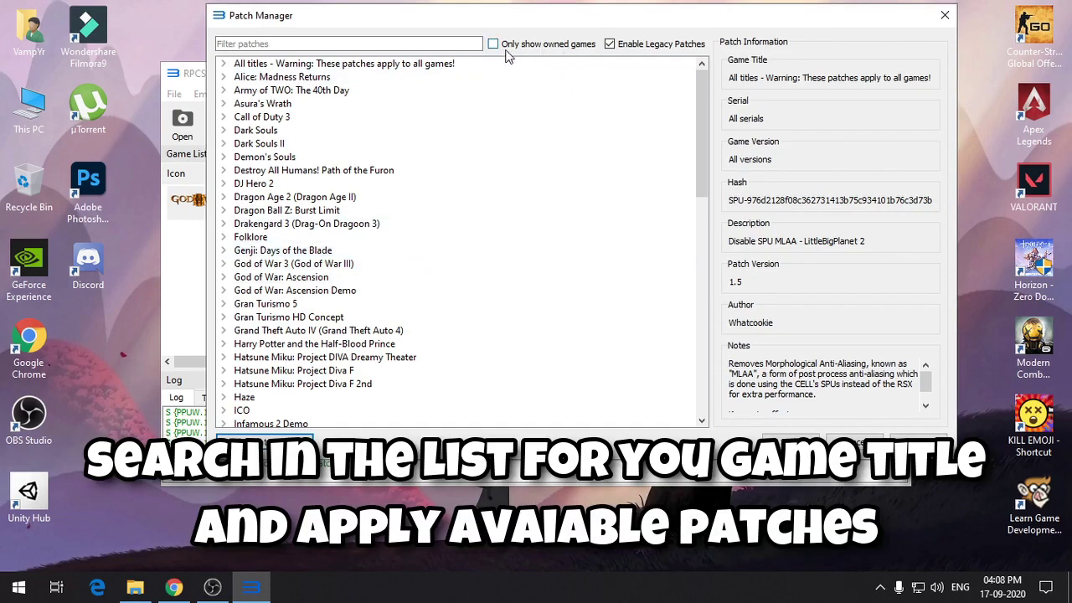
- Show only owned games' patches, enable Disable SPU MLAA for God of War 3 BCUS98111 v.01.00, and save the patch selection
left_click(493, 44)
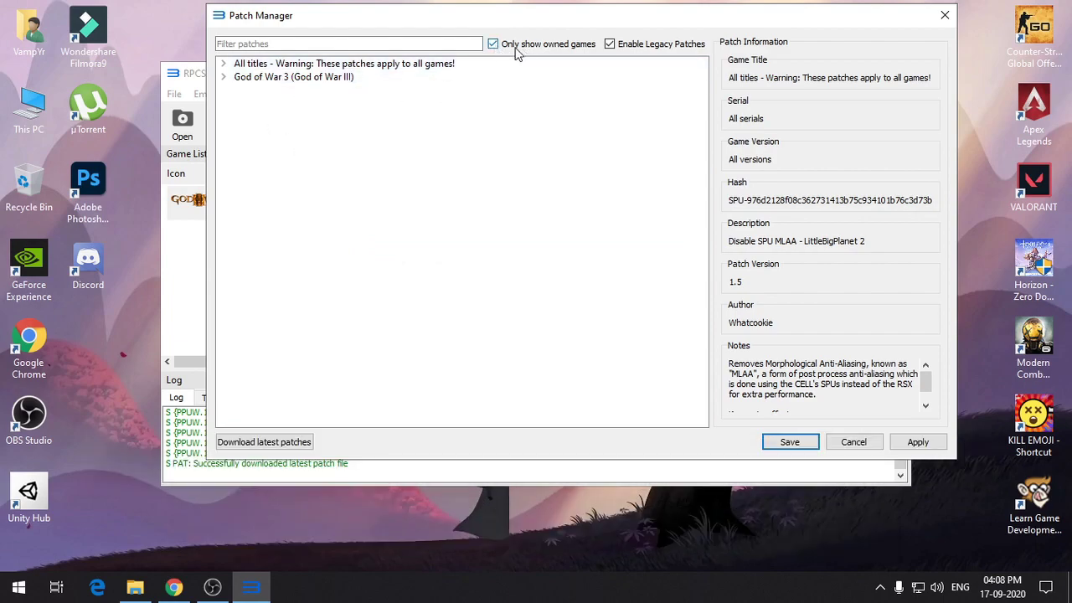
left_click(224, 64)
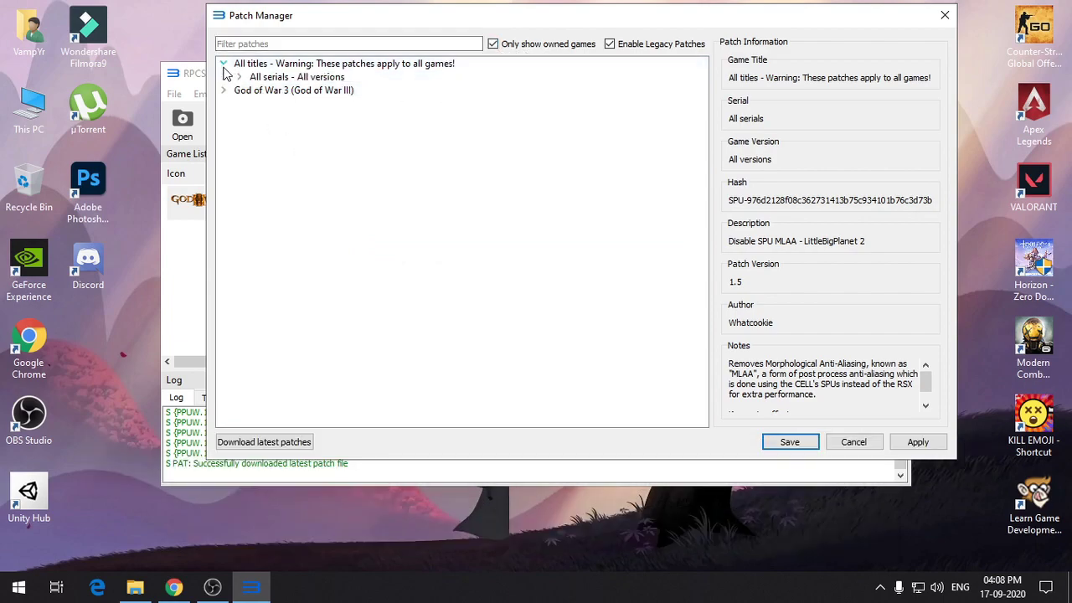
left_click(238, 77)
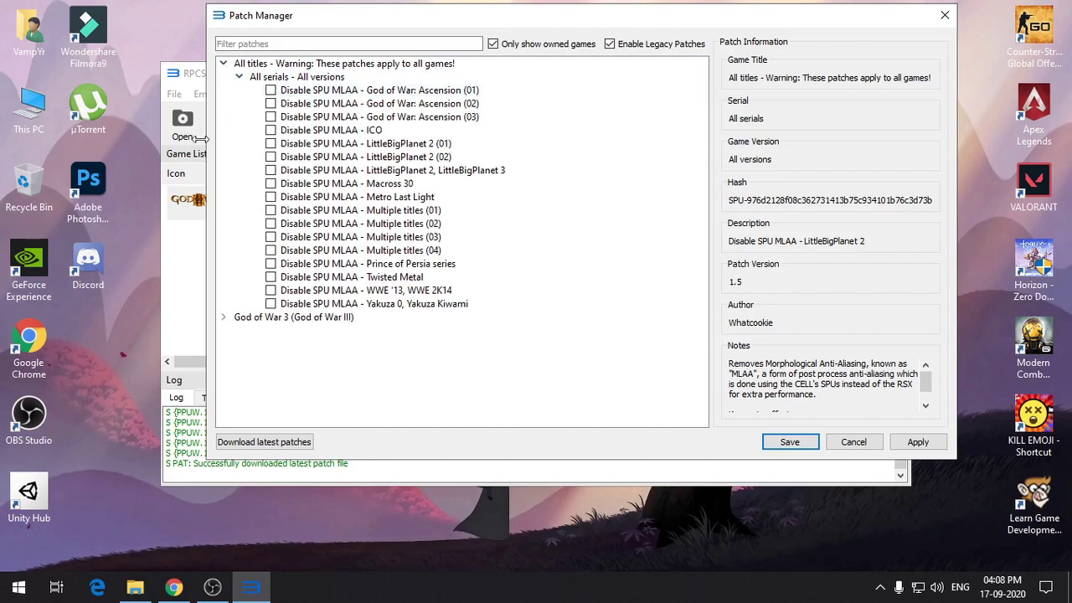
left_click(224, 63)
left_click(223, 78)
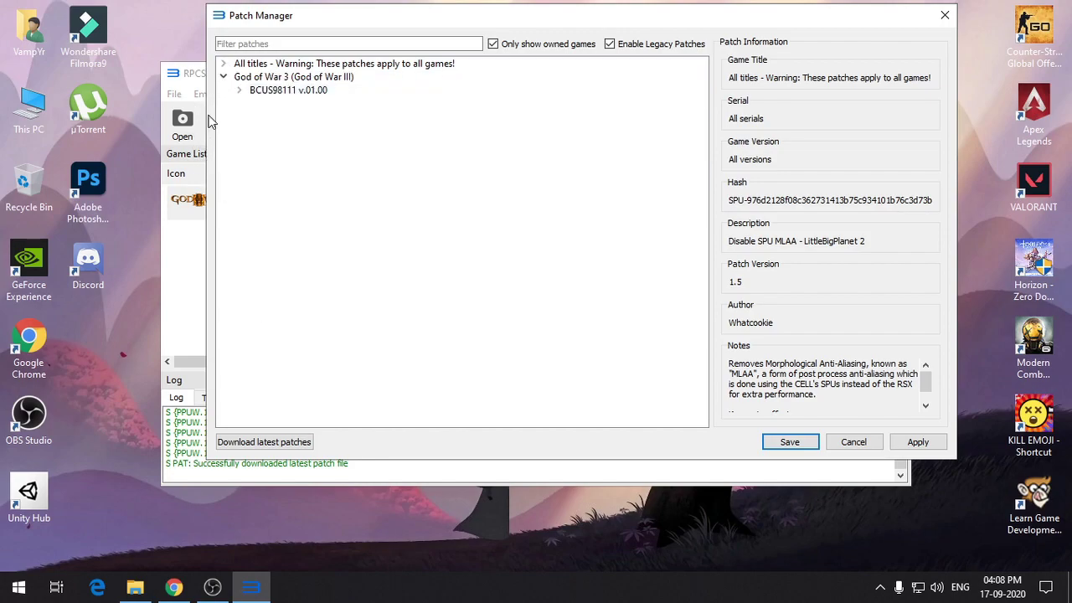
left_click(240, 91)
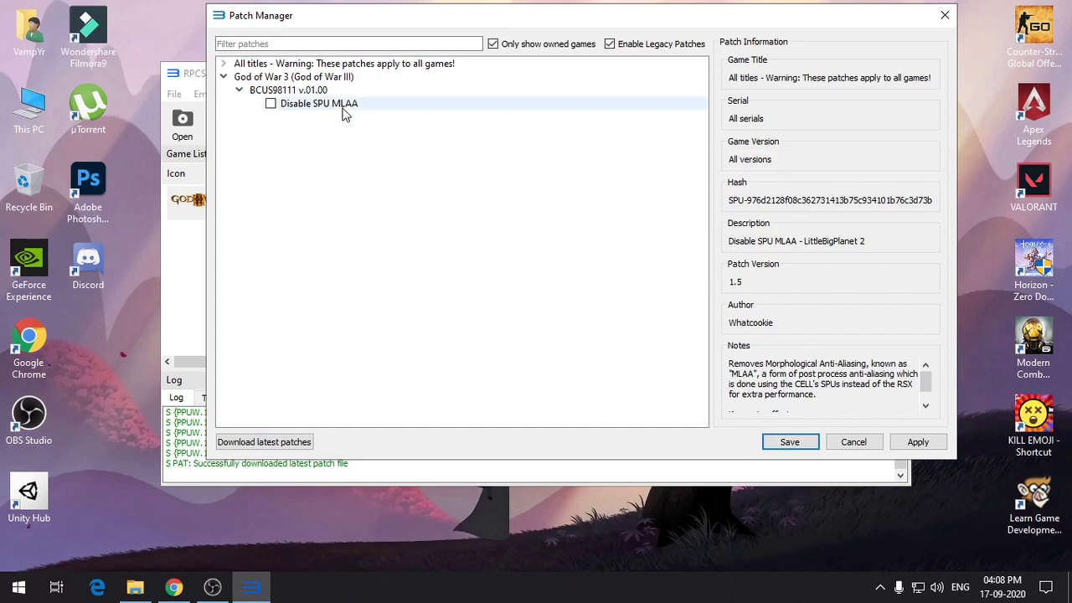
left_click(271, 104)
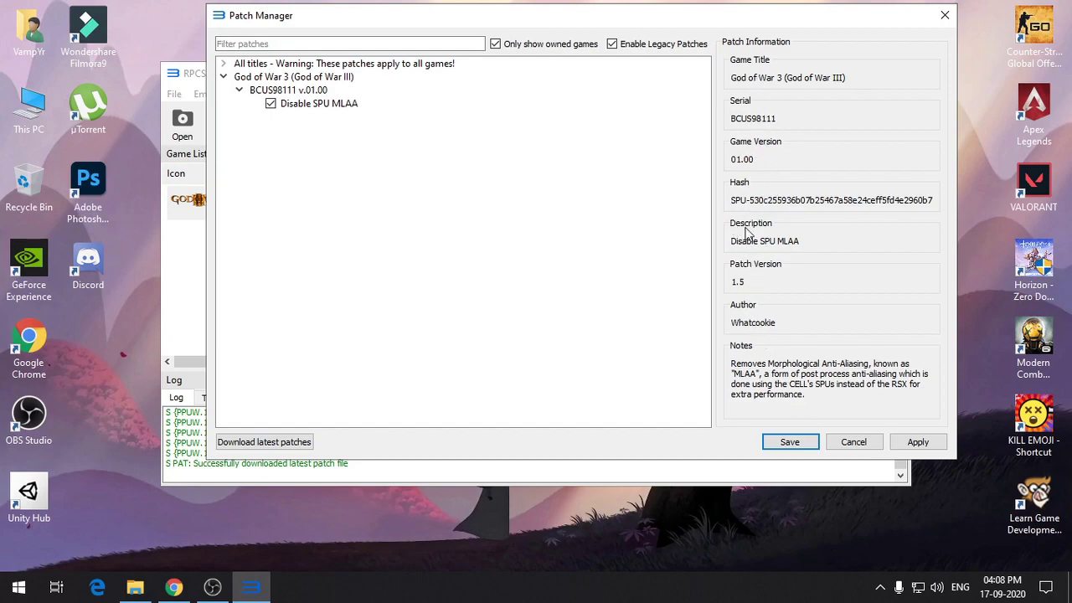
left_click(919, 444)
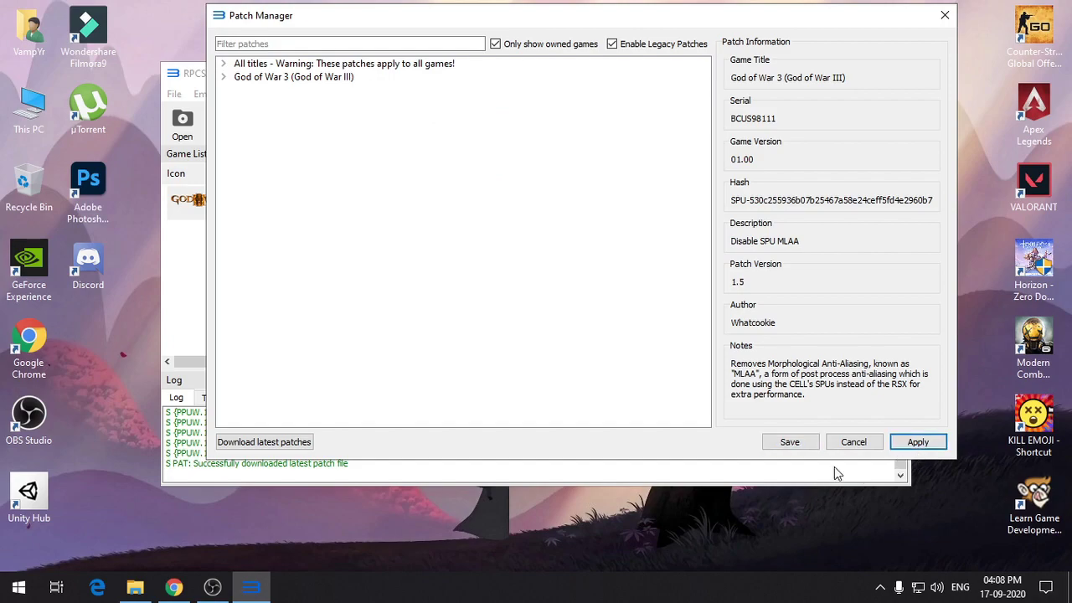
left_click(790, 444)
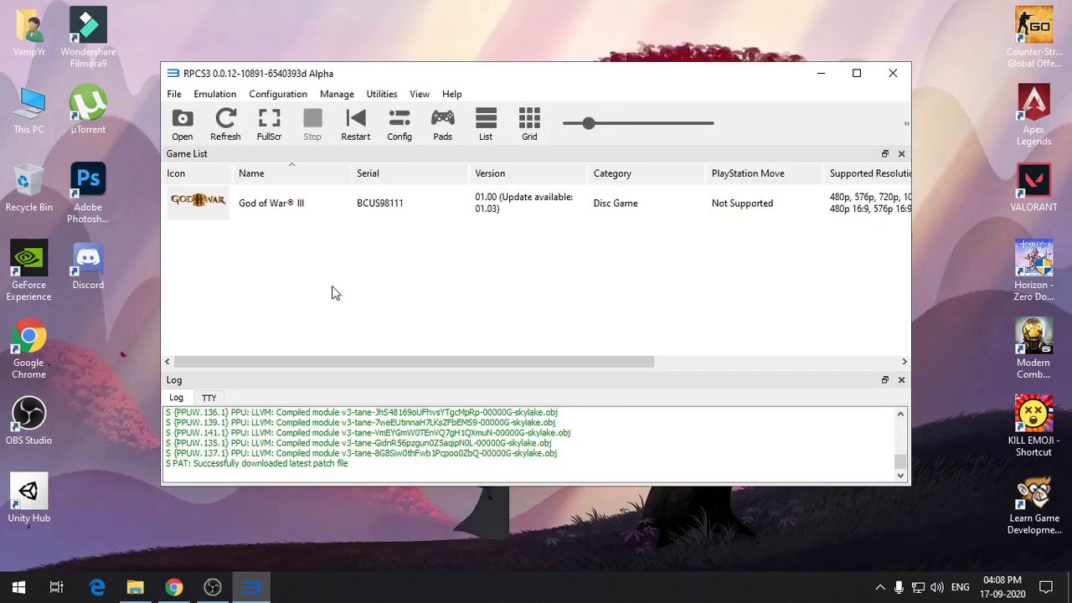
- Create a custom configuration for God of War III and set its SPU Block Size to Mega
left_click(352, 210)
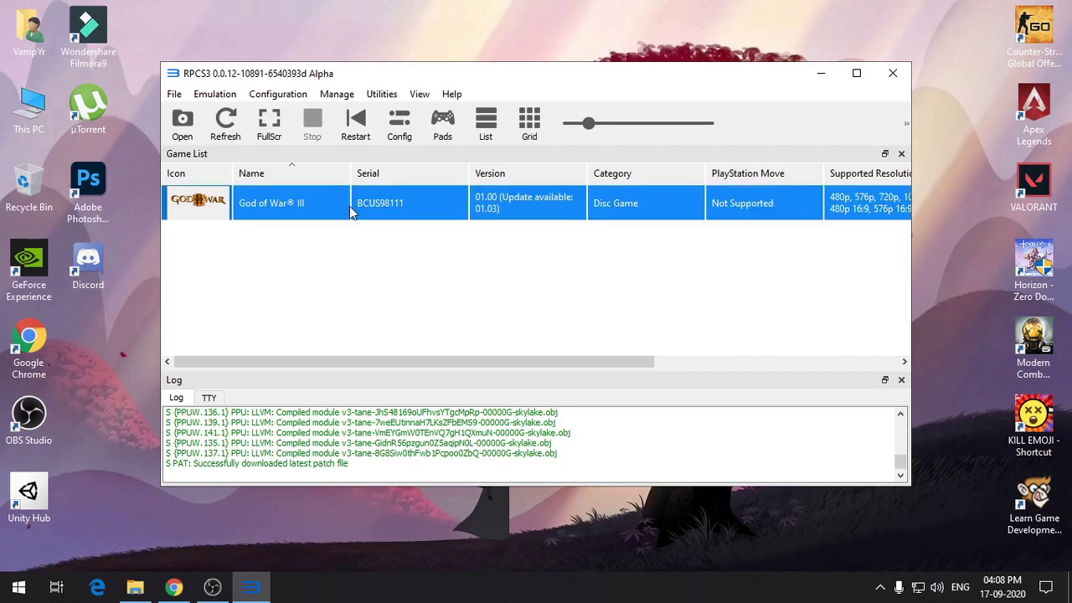
right_click(295, 201)
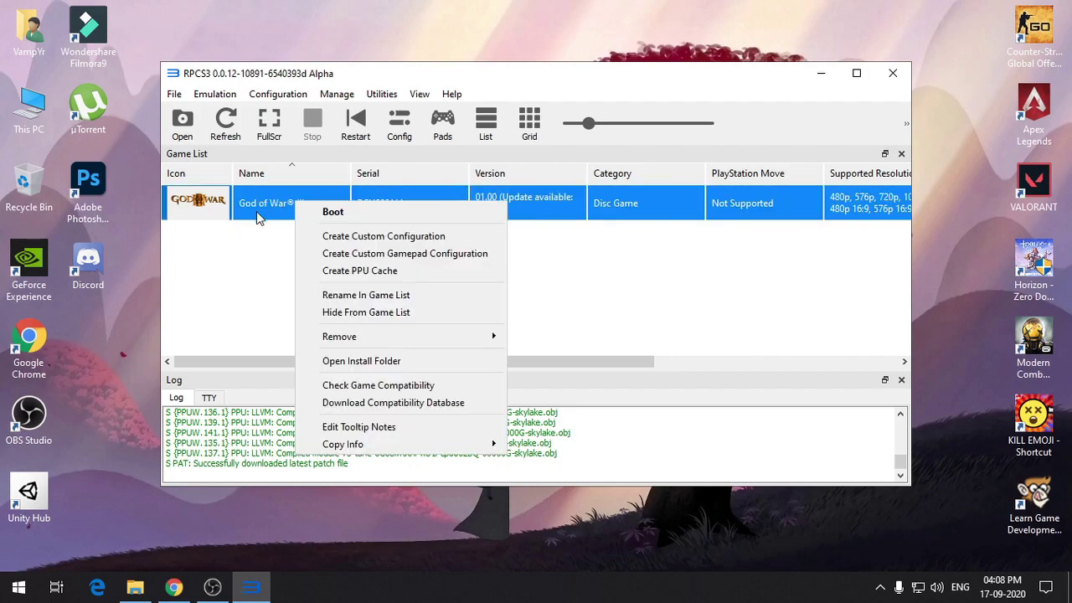
left_click(351, 237)
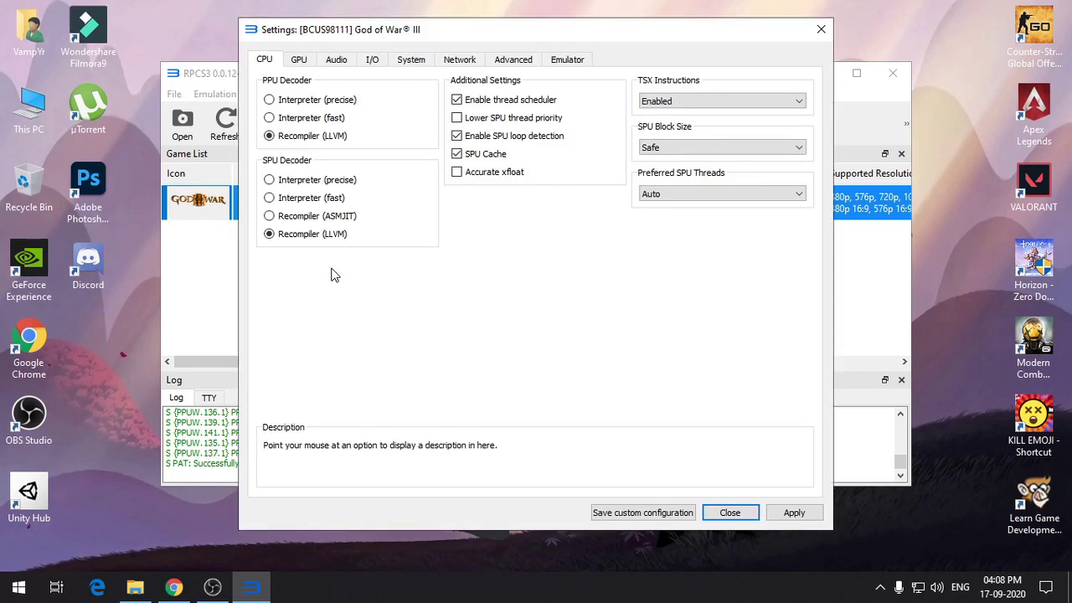
left_click(666, 148)
left_click(657, 170)
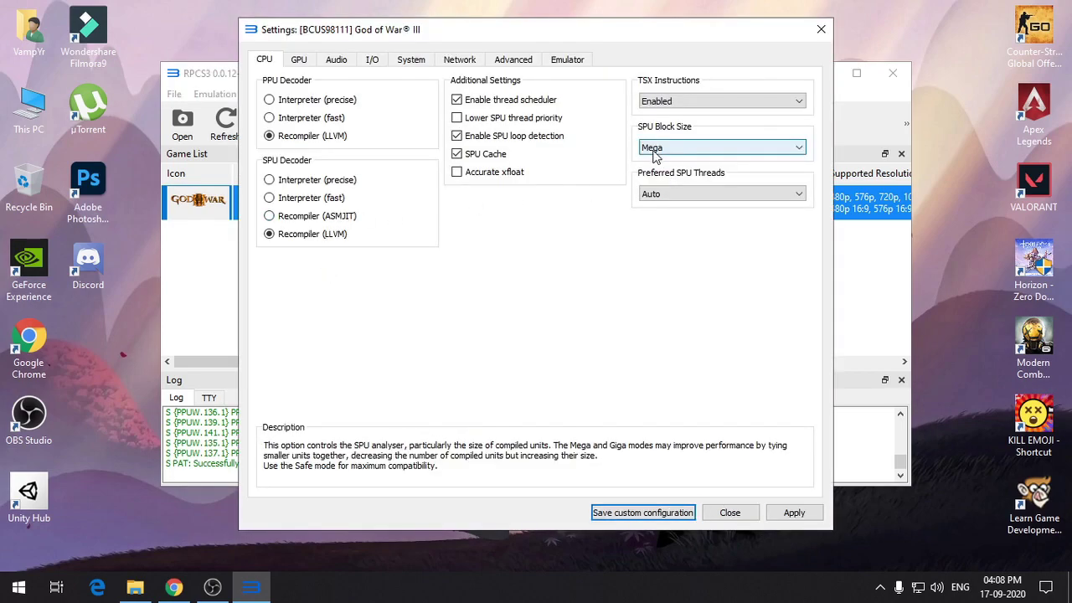
- Set the game's GPU renderer to Vulkan and its anti-aliasing to Disabled
left_click(298, 60)
left_click(347, 101)
left_click(305, 136)
left_click(372, 194)
left_click(392, 240)
left_click(385, 255)
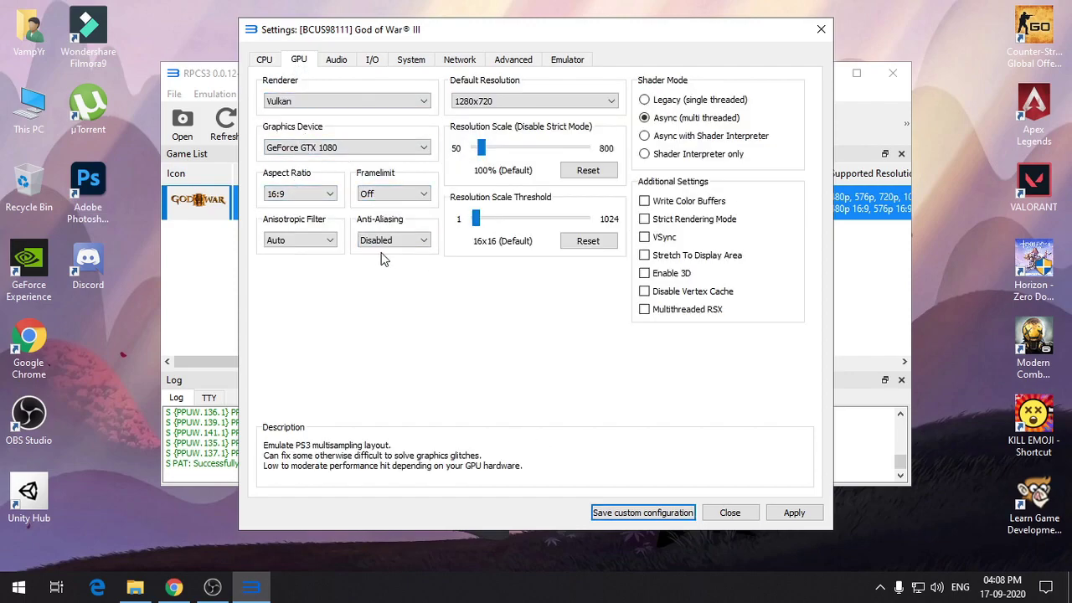
- Keep the anisotropic filter on Auto, enable Write Color Buffers, and lower the resolution scale threshold to 1x1
left_click(317, 241)
left_click(317, 243)
left_click(700, 201)
mouse_move(476, 219)
left_mouse_down()
mouse_move(480, 228)
mouse_move(469, 221)
left_mouse_up()
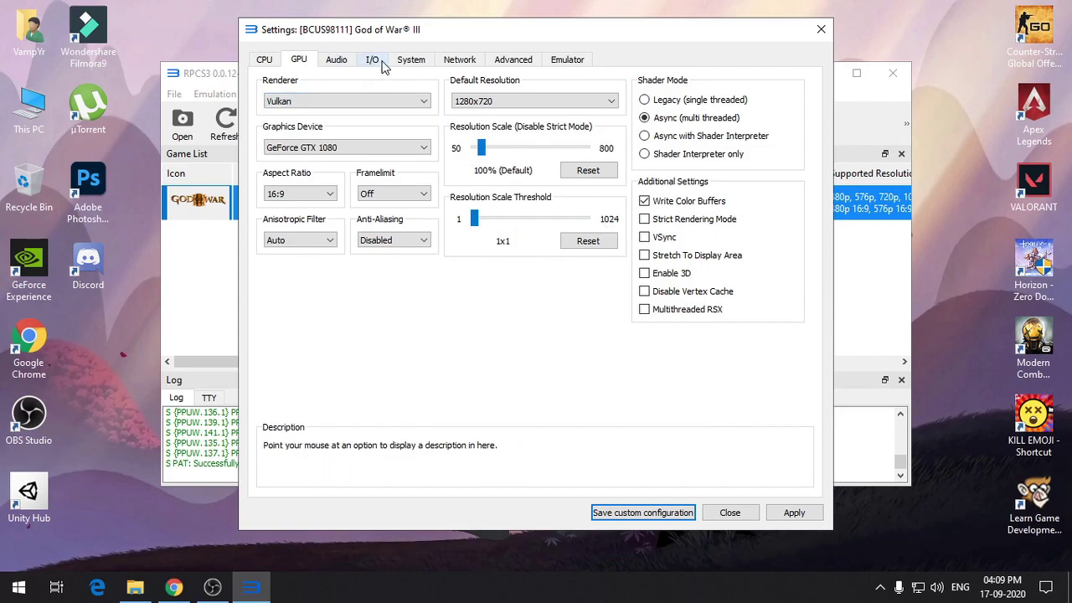
- Review the System, Network, Advanced and Emulator settings, then apply and save the custom configuration for God of War III
left_click(410, 61)
left_click(445, 63)
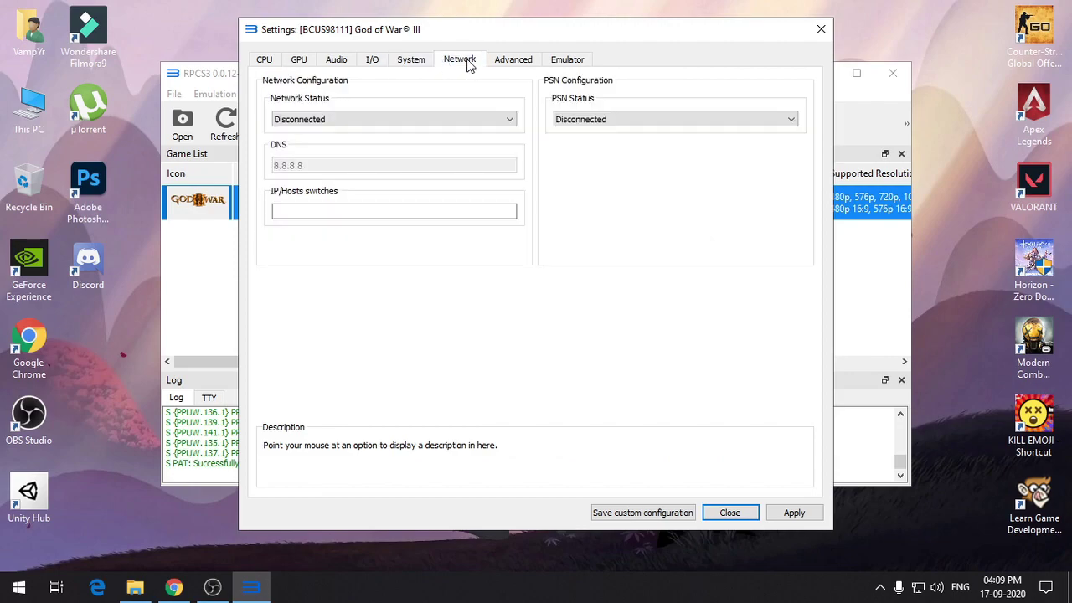
left_click(494, 63)
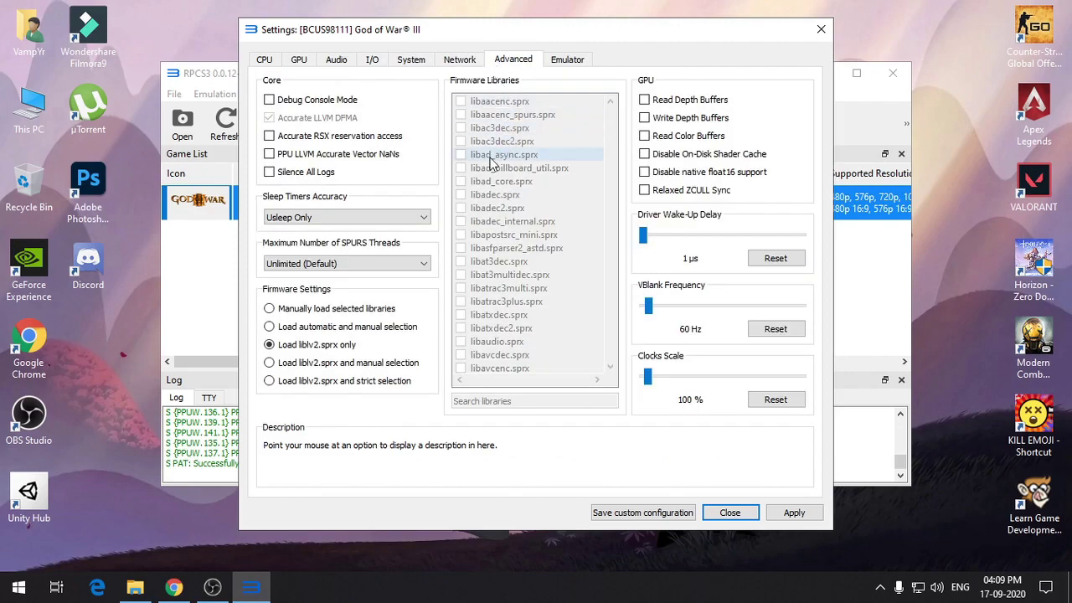
left_click(557, 65)
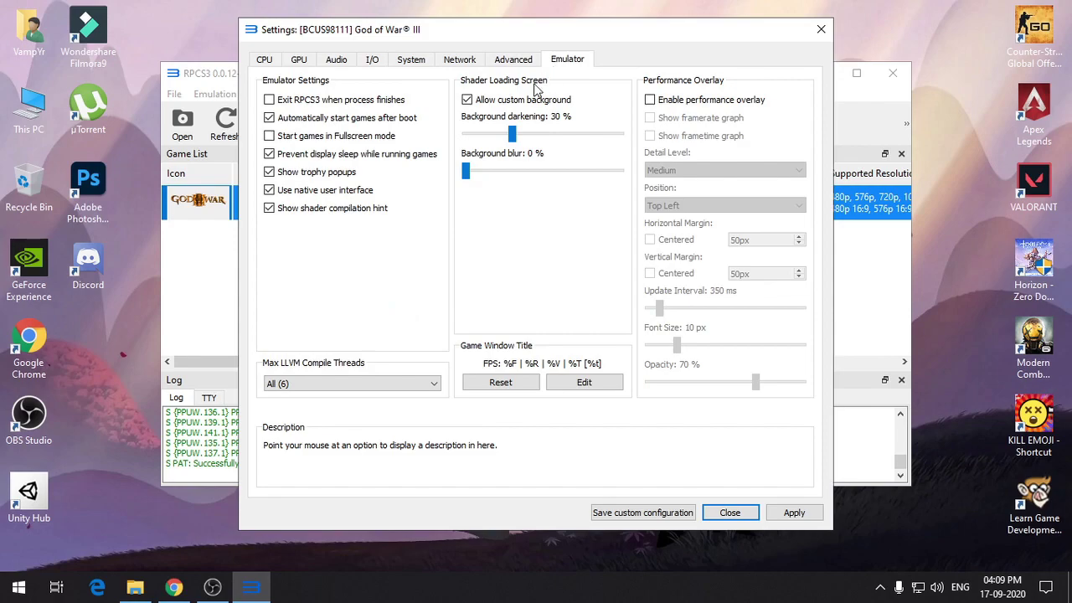
left_click(264, 60)
left_click(792, 513)
left_click(630, 513)
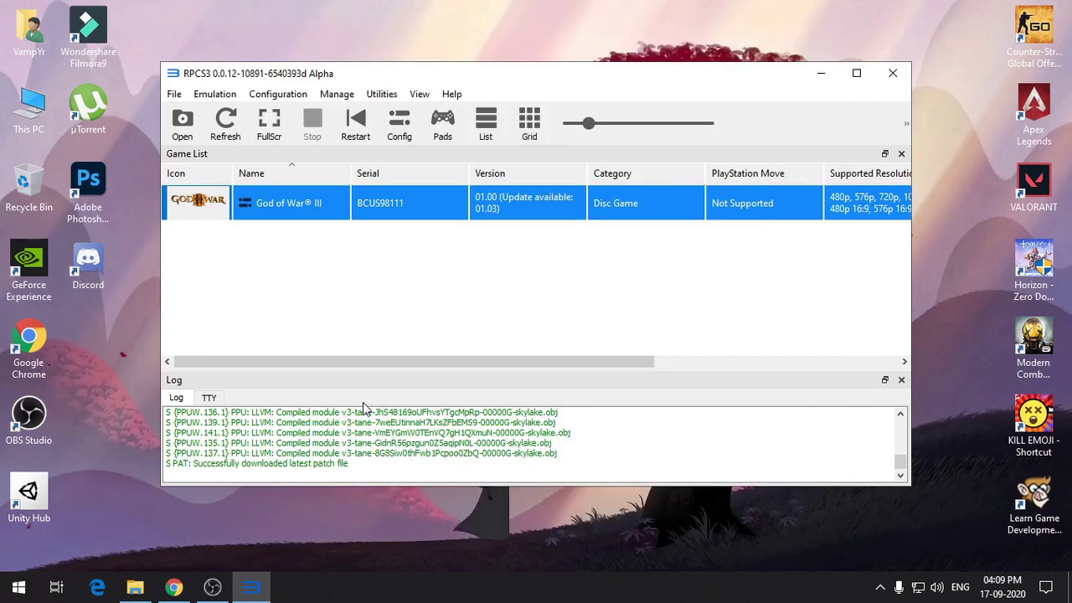
- Select God of War III in the game list and bring up its available actions
left_click(266, 323)
left_click(260, 206)
right_click(258, 210)
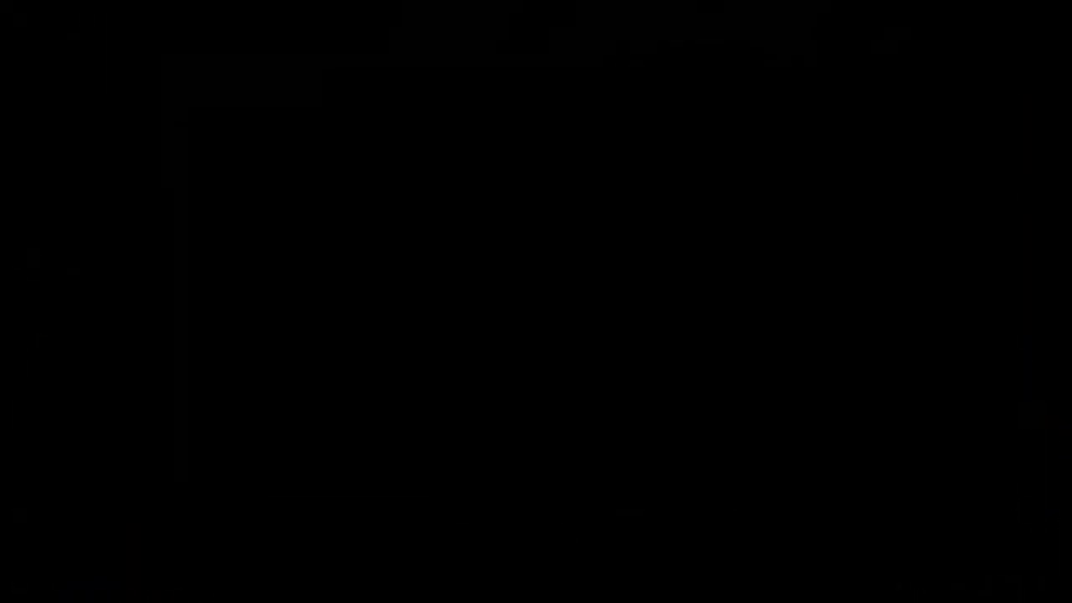